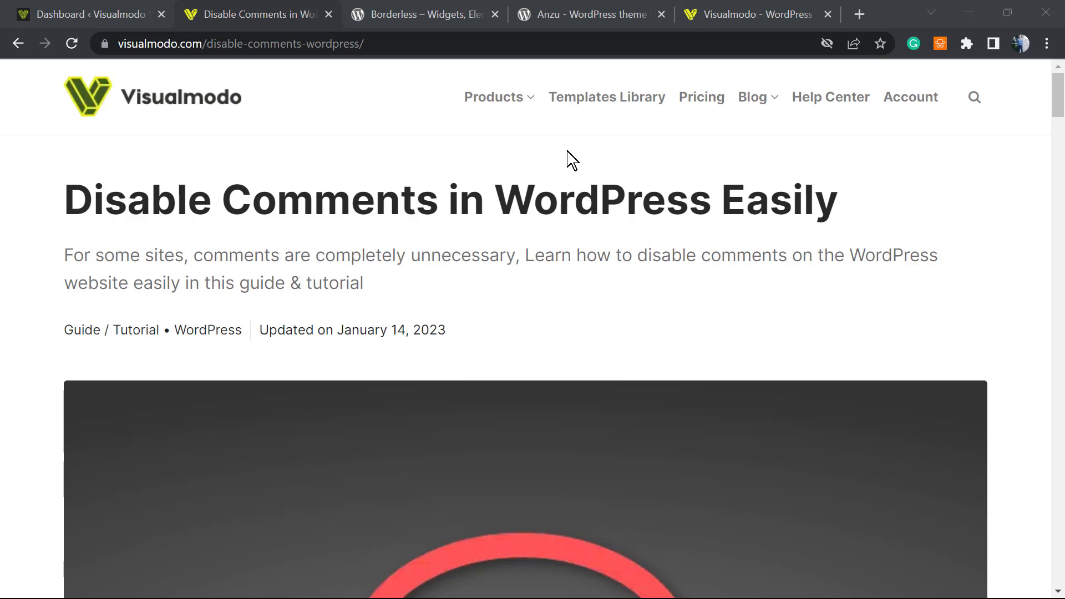
# - In the WordPress dashboard, open the page for adding plugins and search for "Disable Comments"
pyautogui.click(94, 12)
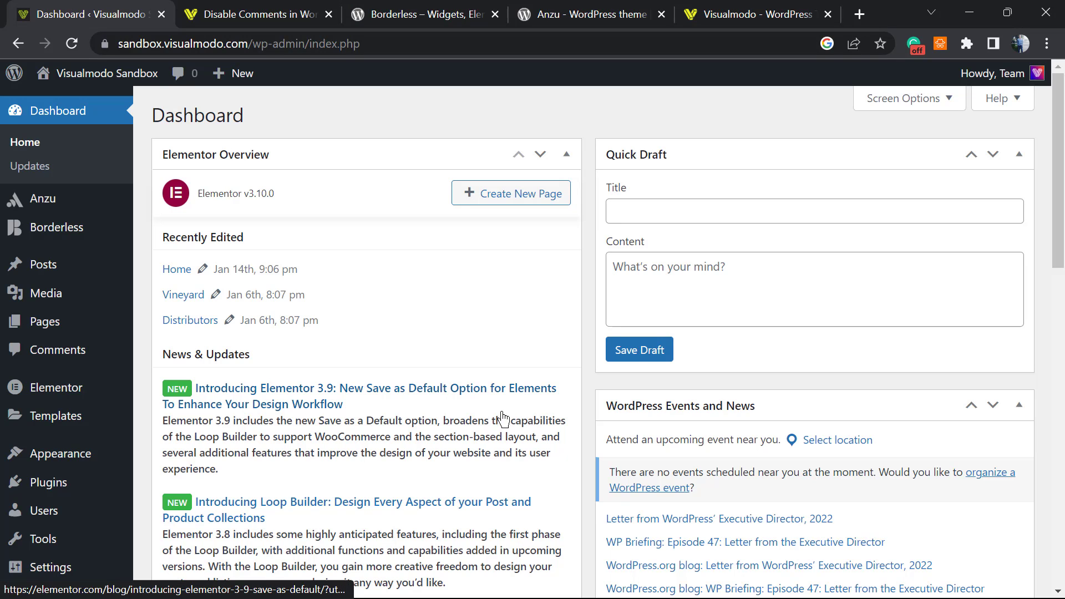
pyautogui.scroll(-3, 55, 422)
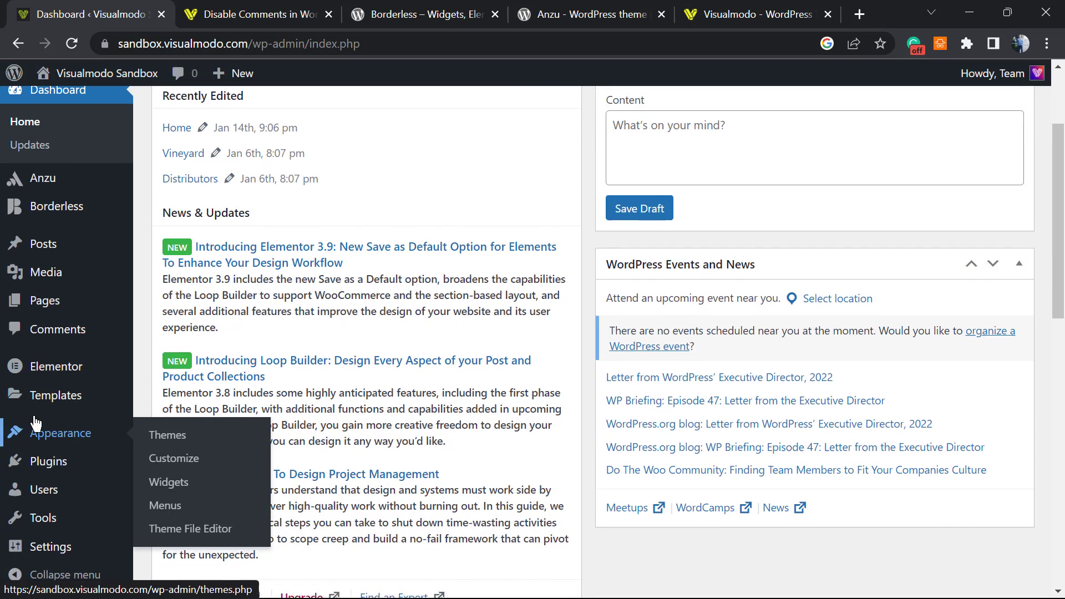
pyautogui.moveTo(104, 469)
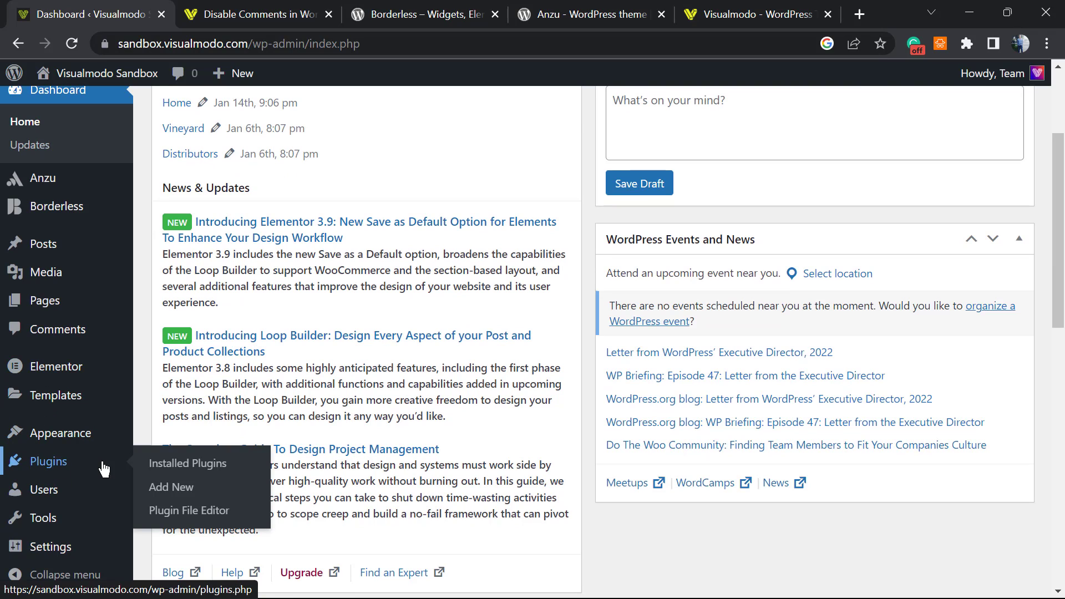
pyautogui.click(186, 492)
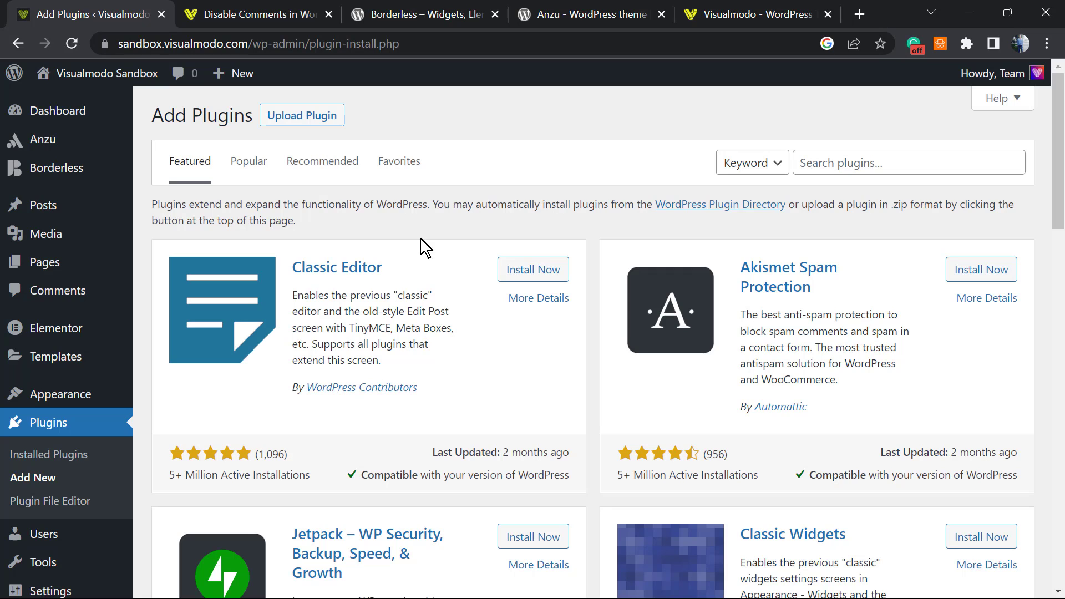
pyautogui.click(845, 156)
pyautogui.write('Disable Comments')
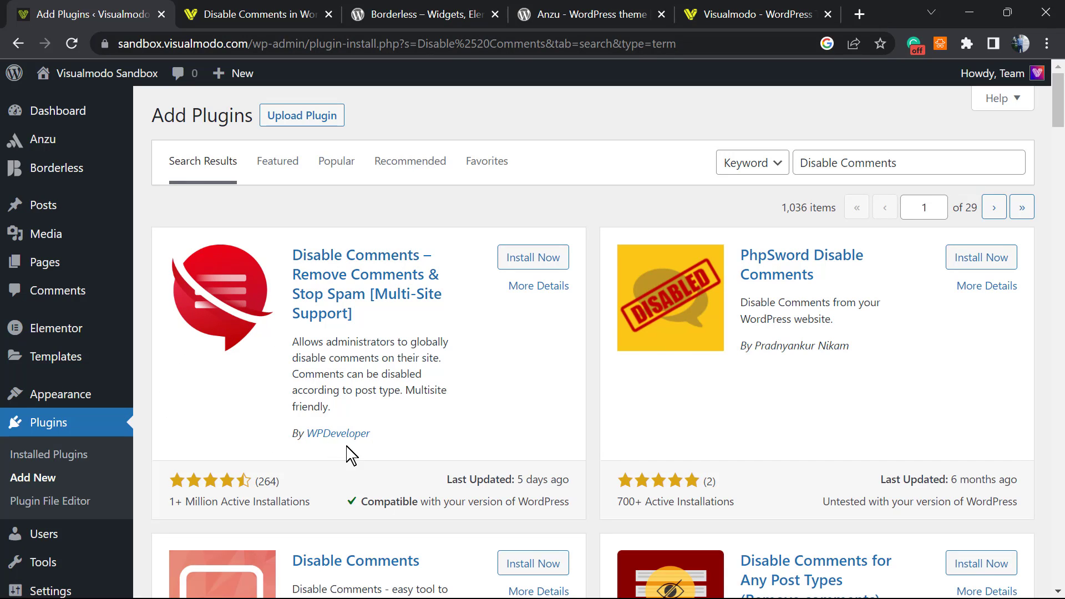
# - Install and activate the "Disable Comments – Remove Comments & Stop Spam" plugin by WPDeveloper
pyautogui.doubleClick(314, 447)
pyautogui.click(324, 447)
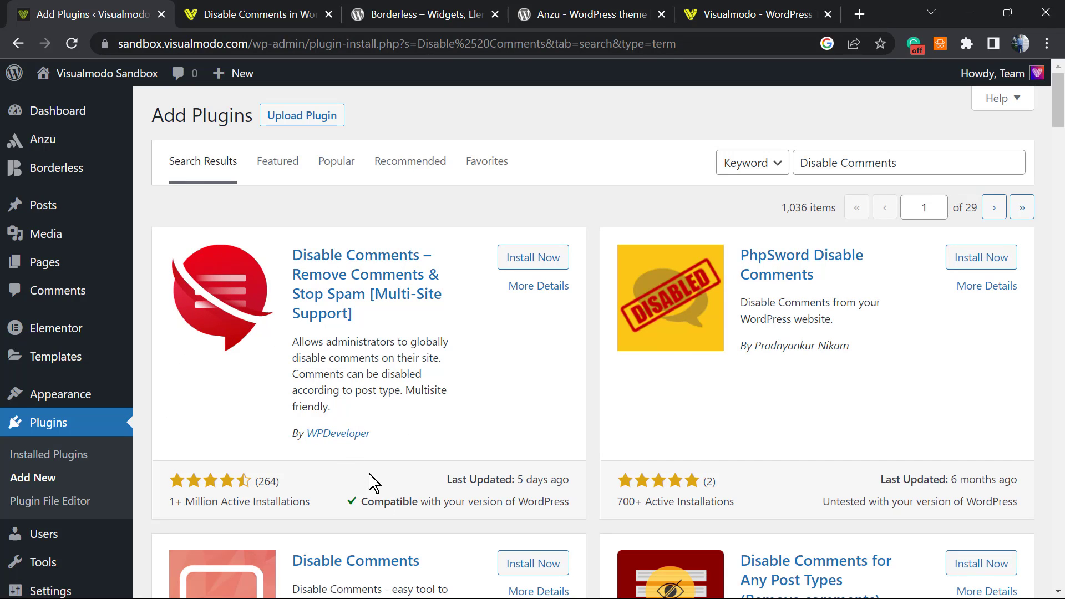
pyautogui.doubleClick(266, 502)
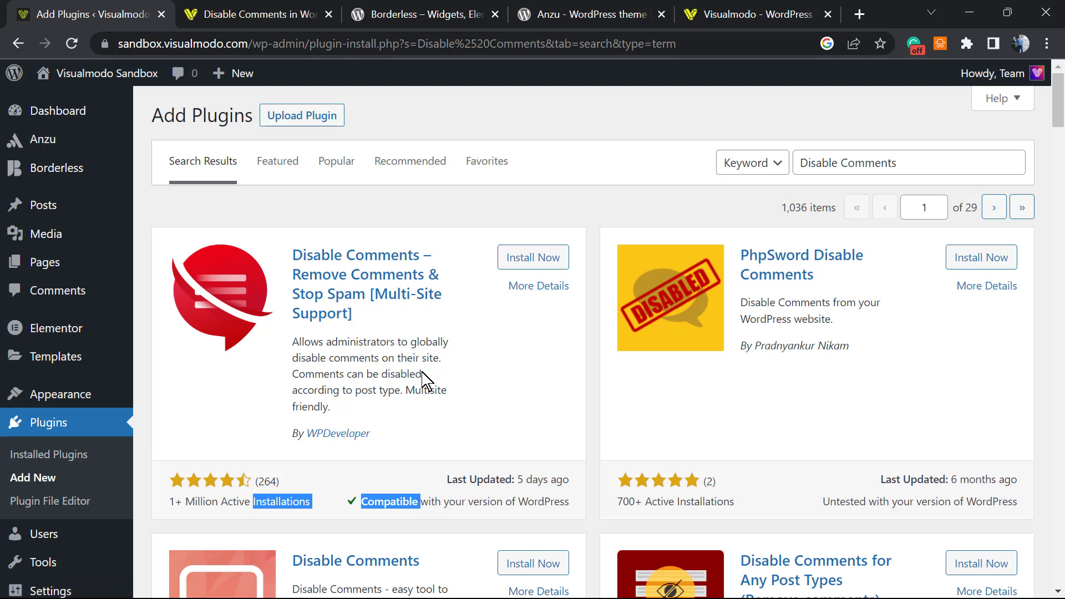
pyautogui.click(544, 267)
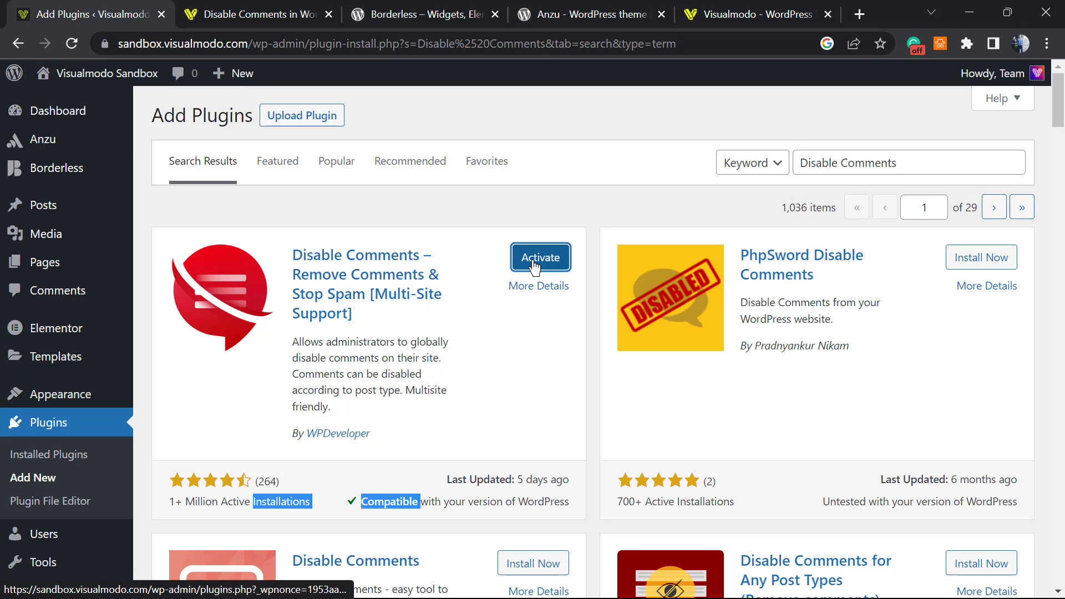
pyautogui.click(543, 263)
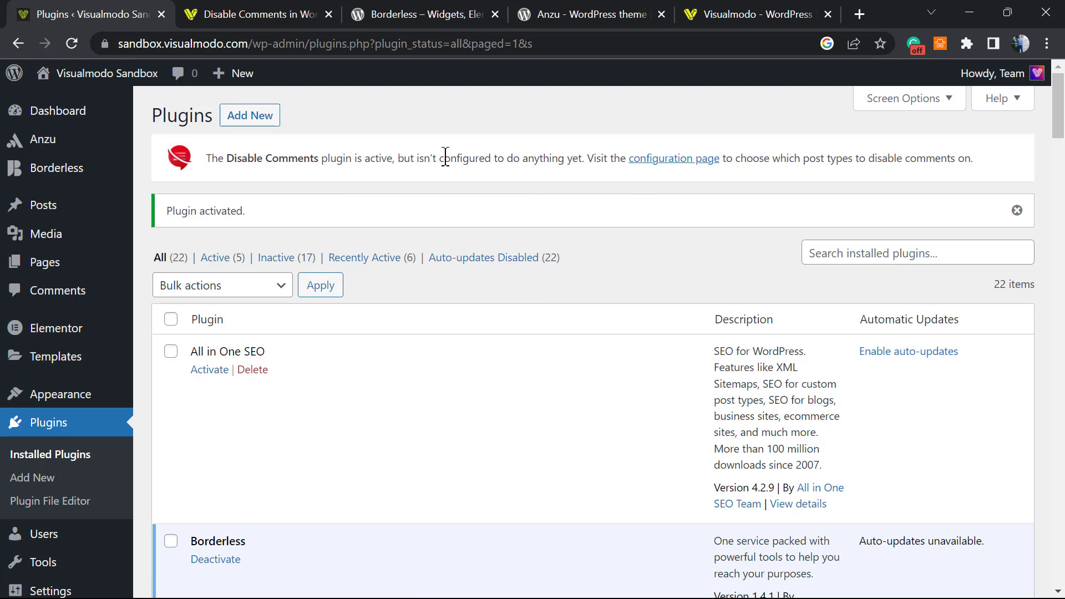
# - Enlarge the Plugins page and read the notice about configuring the Disable Comments plugin
pyautogui.hotkey('ctrl', '+')
pyautogui.hotkey('ctrl', '+')
pyautogui.hotkey('ctrl', '+')
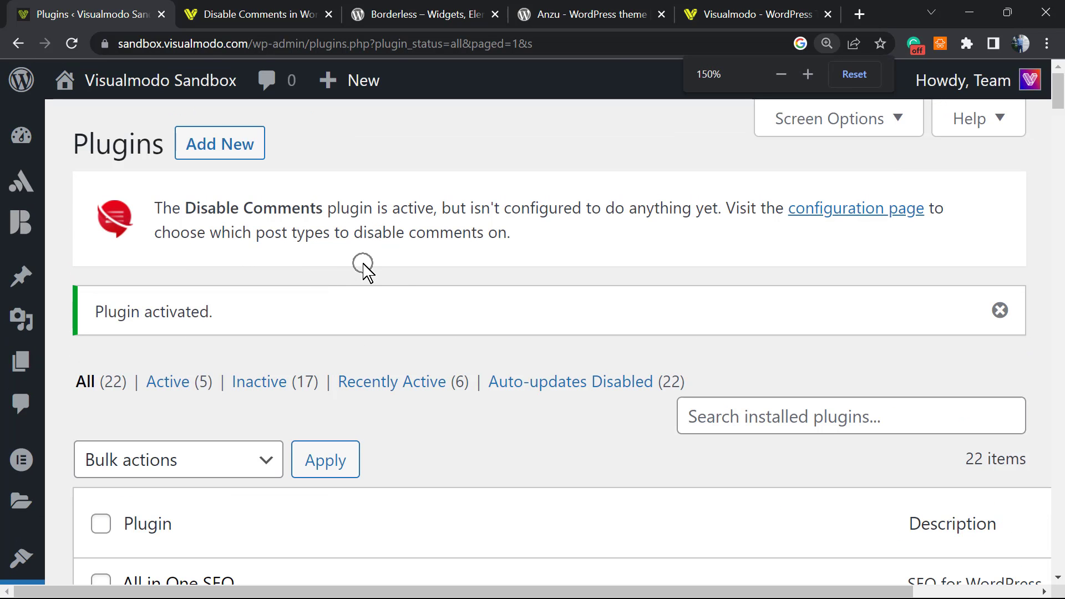
pyautogui.tripleClick(194, 213)
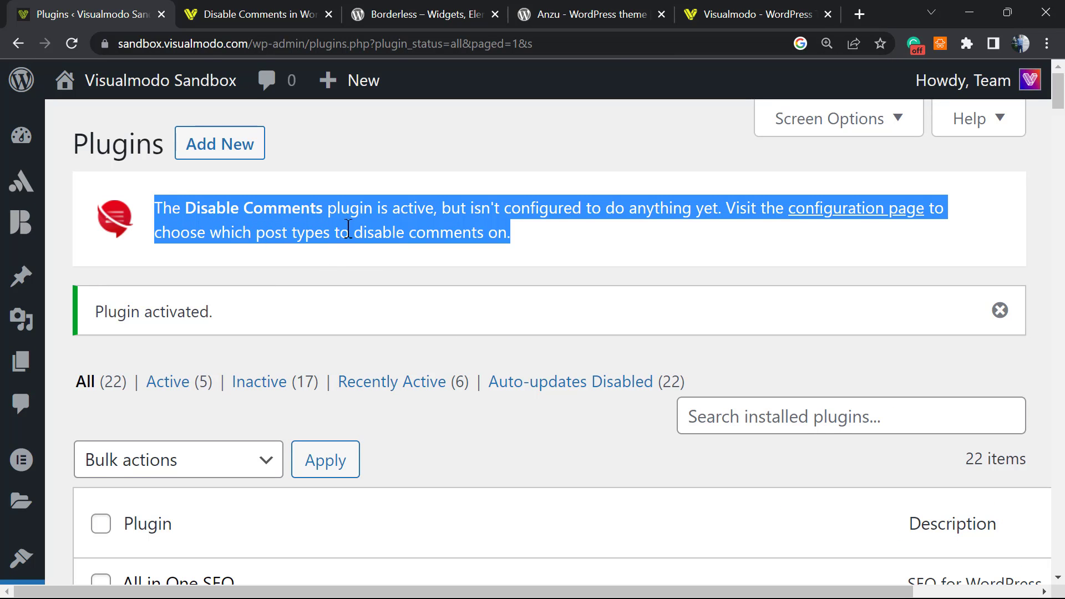
pyautogui.click(417, 226)
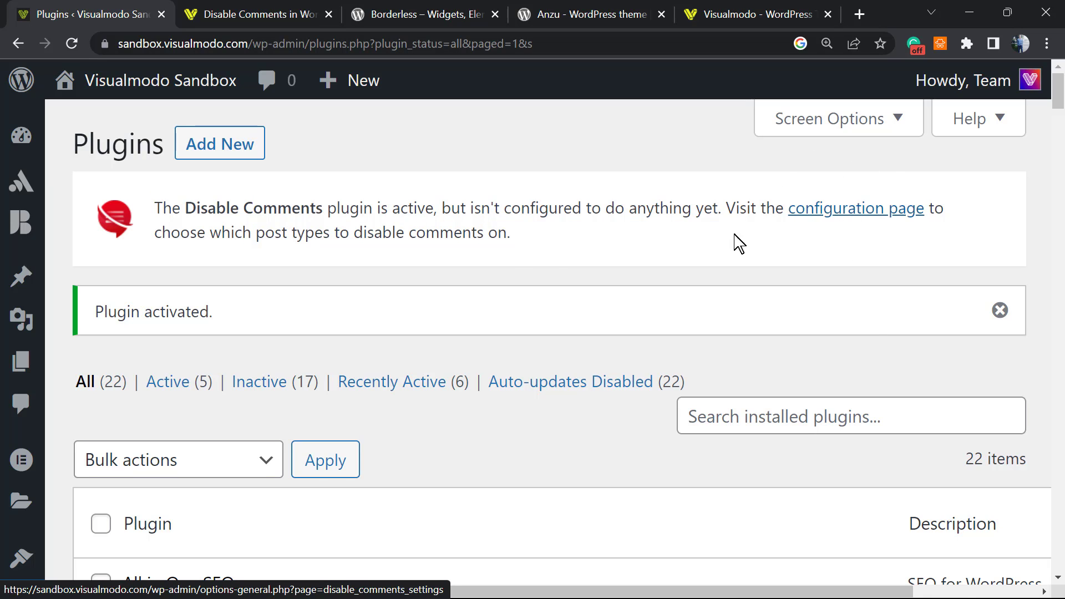
pyautogui.hotkey('ctrl', '-')
# - Open the site's Comments screen and review the list of comments
pyautogui.scroll(-6, 226, 344)
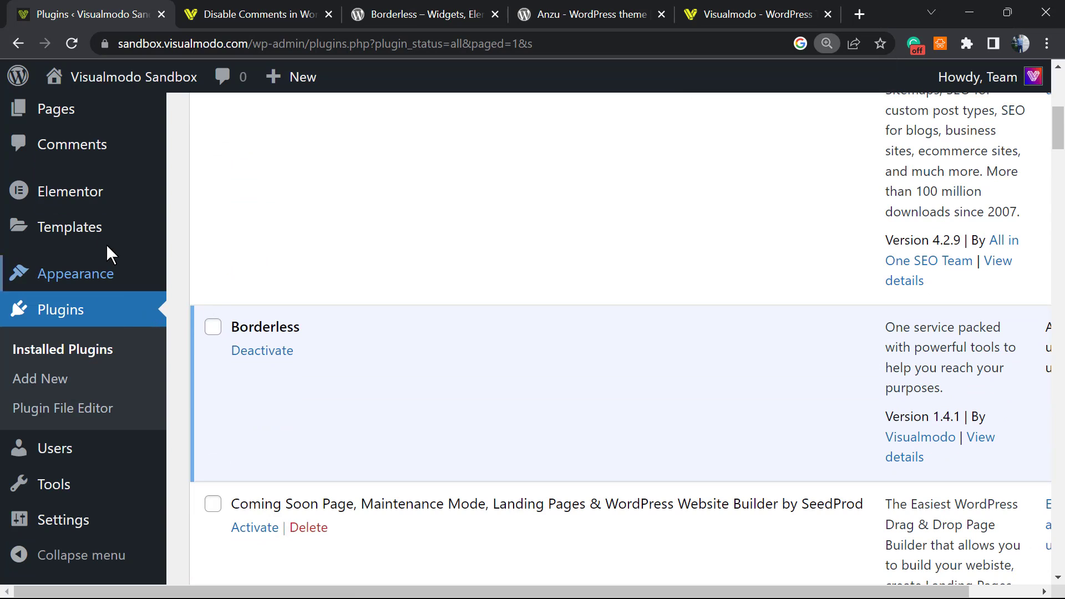
pyautogui.scroll(1, 139, 239)
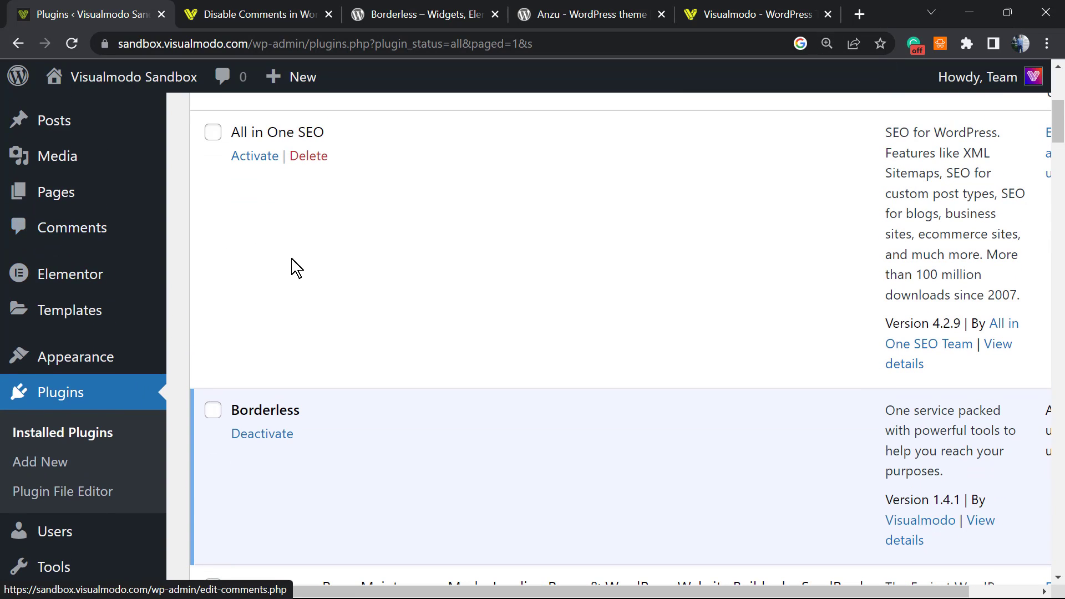
pyautogui.click(81, 228)
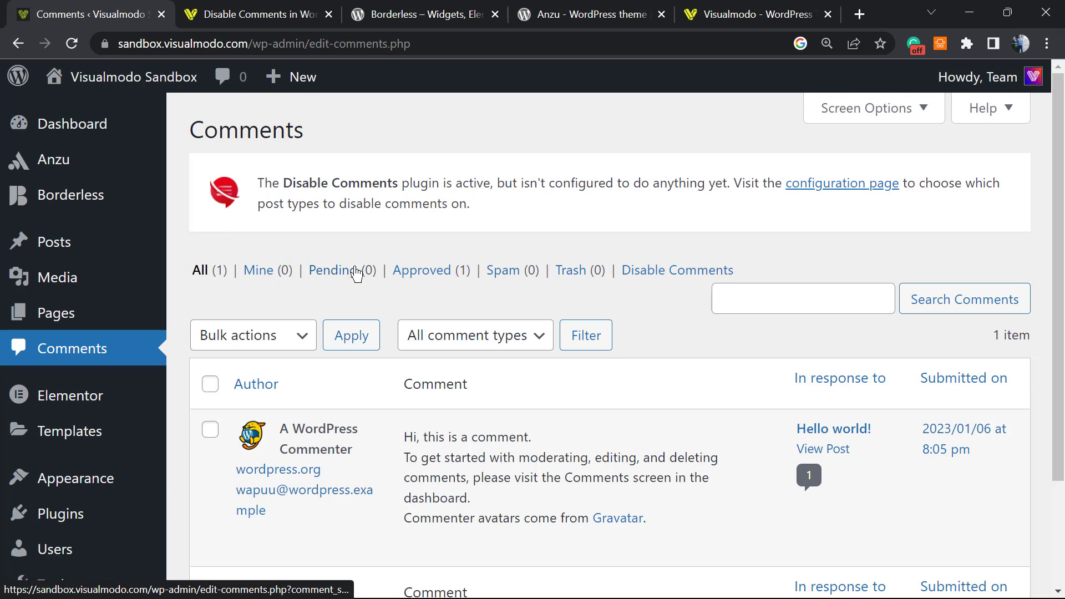
pyautogui.scroll(-3, 325, 281)
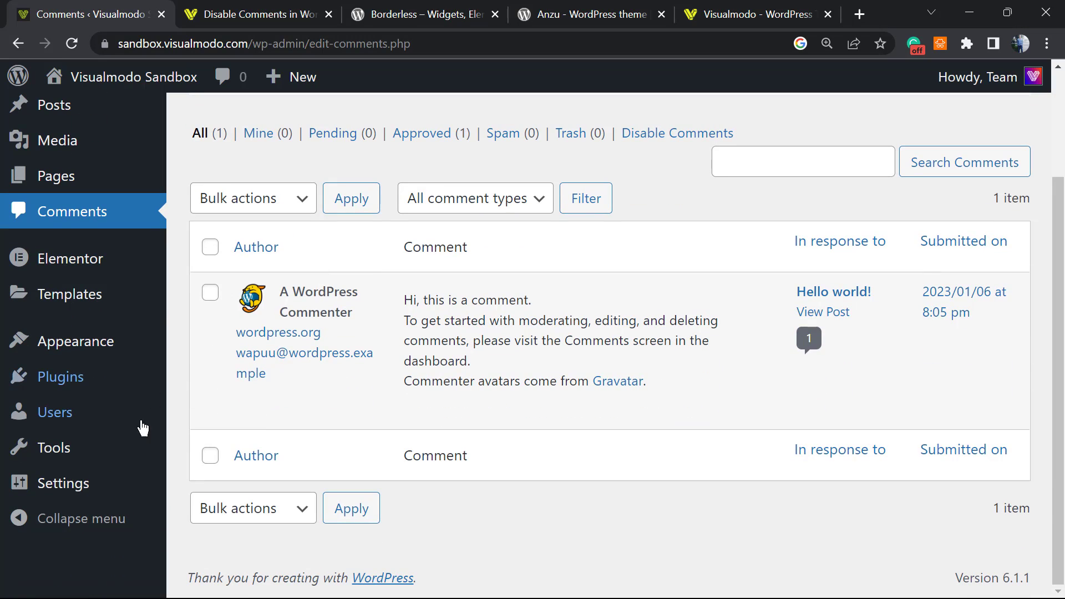
# - Open the Disable Comments plugin settings and decline the request to help improve the plugin
pyautogui.moveTo(78, 486)
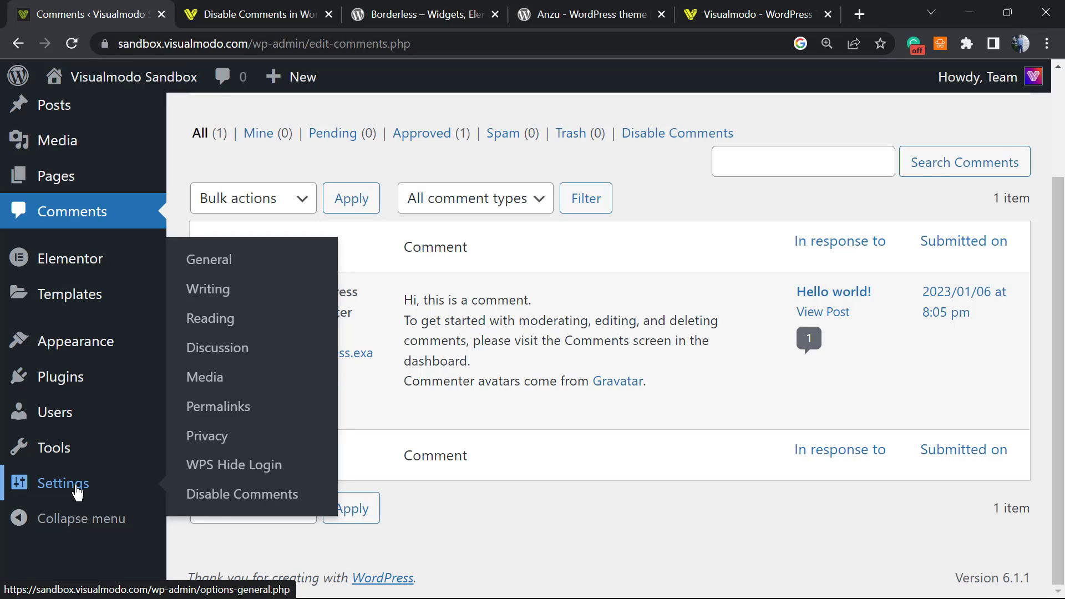
pyautogui.click(230, 499)
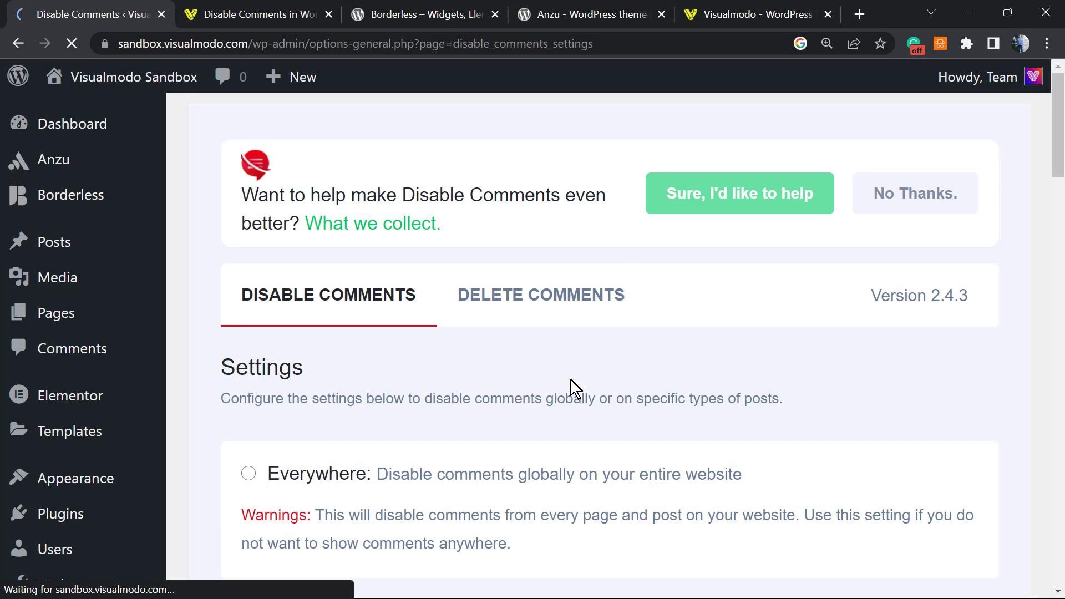
pyautogui.click(877, 191)
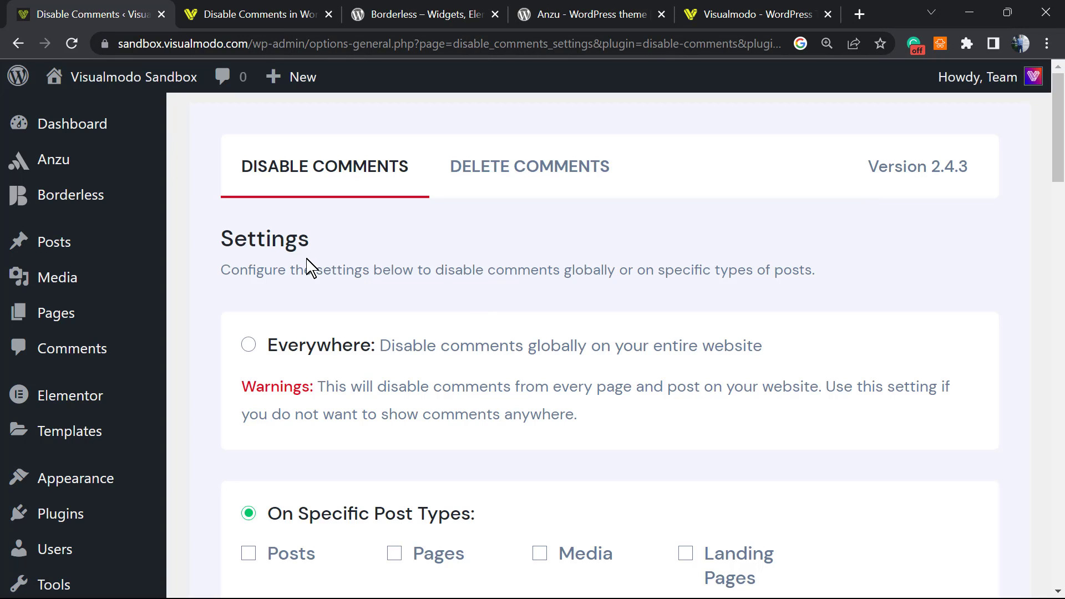
# - Disable comments globally with the Everywhere option and save the plugin settings
pyautogui.scroll(-1, 509, 304)
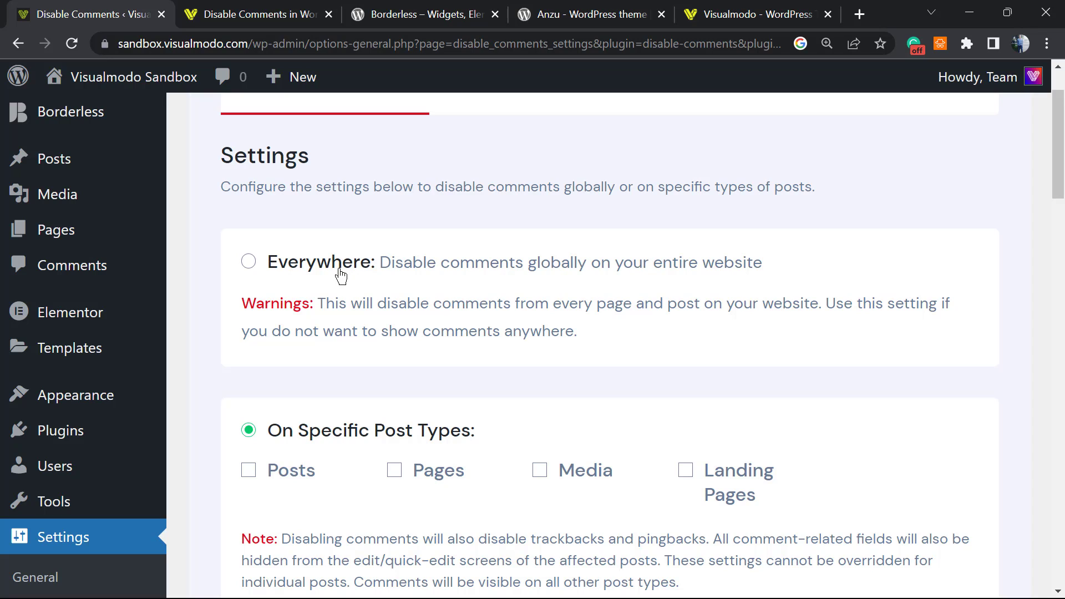
pyautogui.click(275, 270)
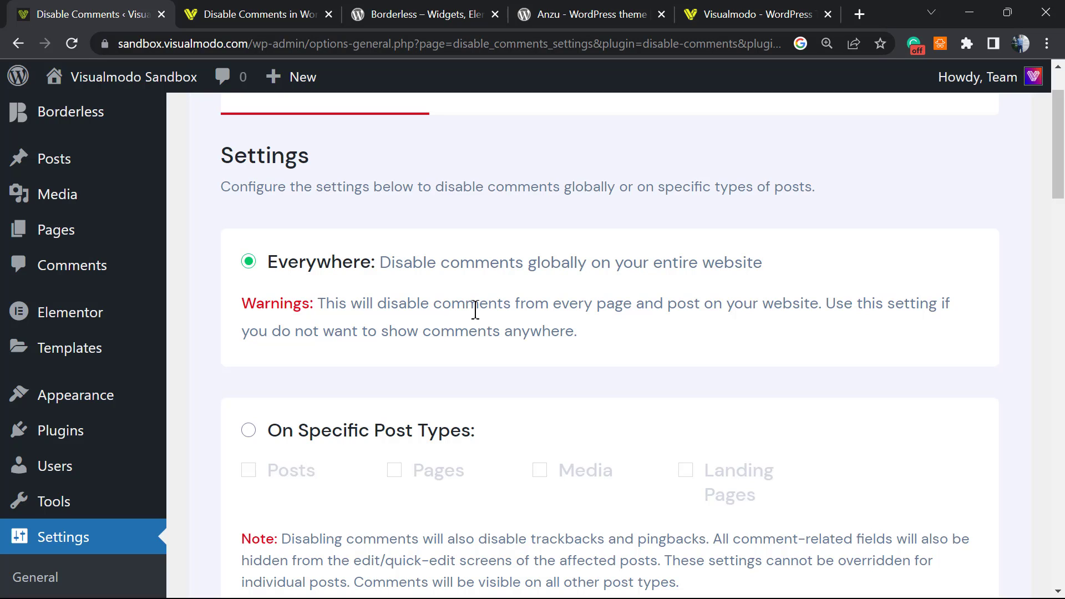
pyautogui.scroll(-20, 475, 311)
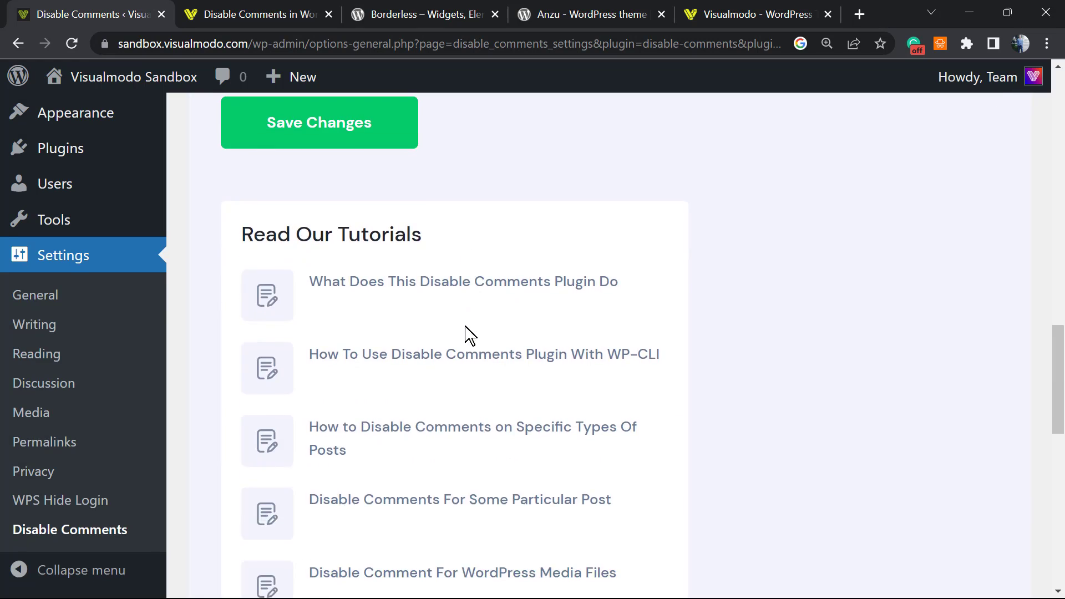
pyautogui.scroll(2, 333, 277)
pyautogui.click(318, 221)
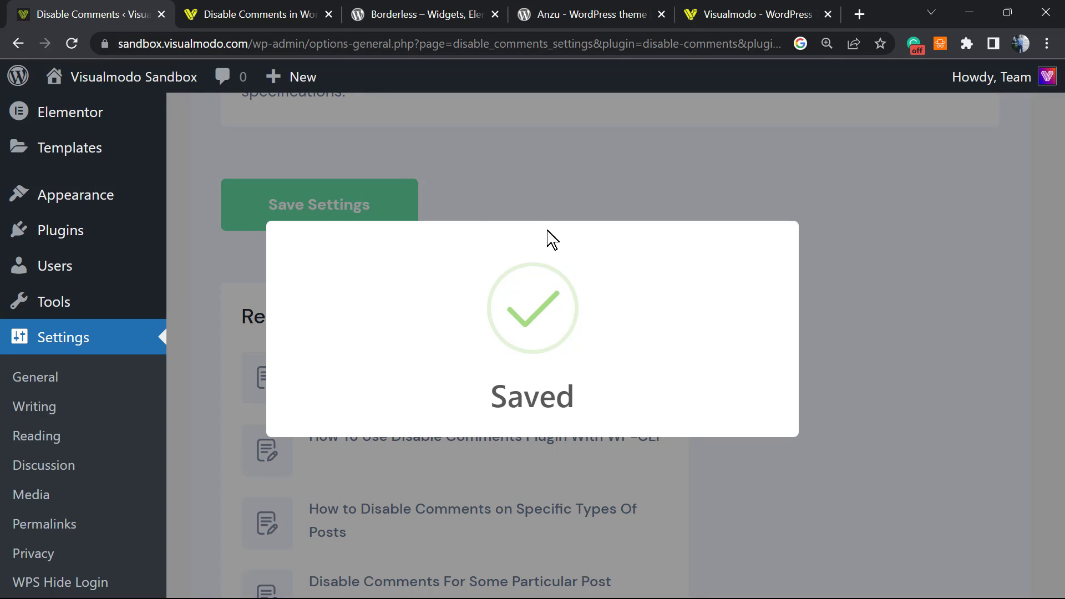
# - Switch comment disabling to On Specific Post Types and select Posts, Pages and Media
pyautogui.scroll(10, 290, 302)
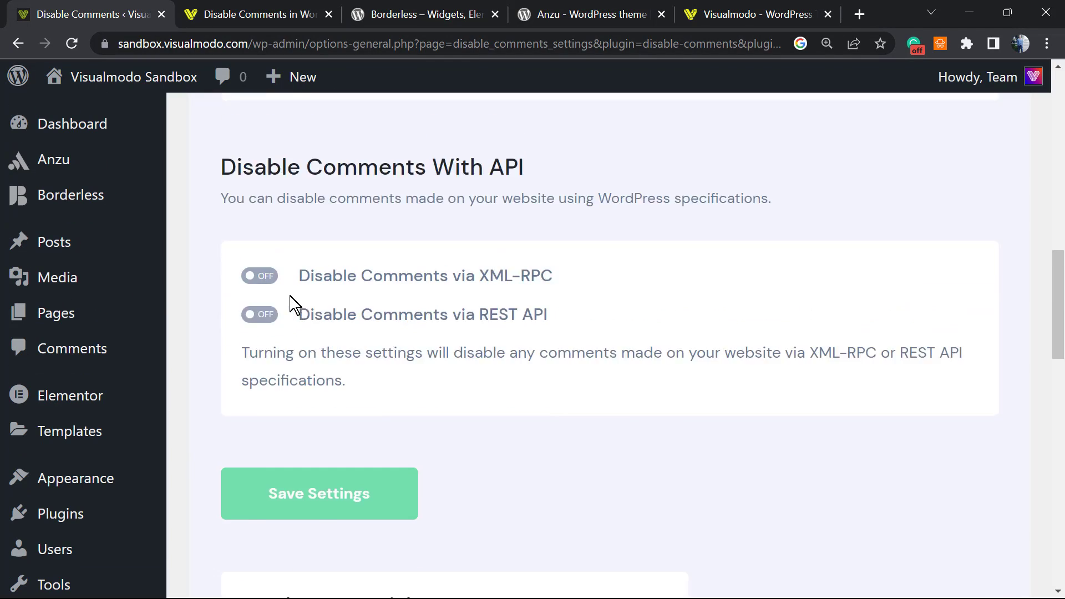
pyautogui.scroll(3, 340, 316)
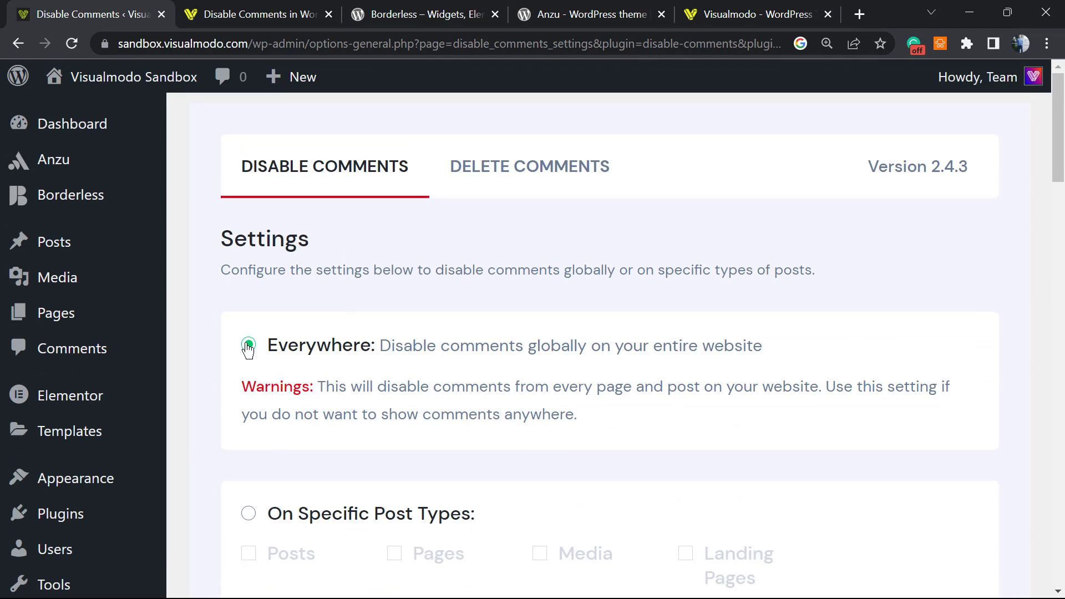
pyautogui.scroll(-3, 388, 340)
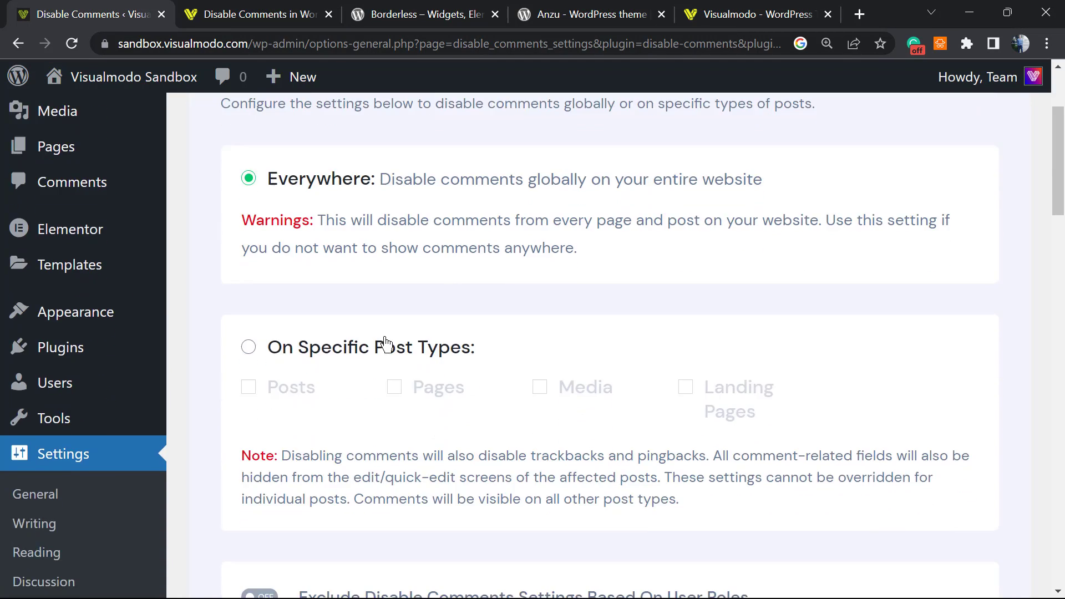
pyautogui.click(251, 350)
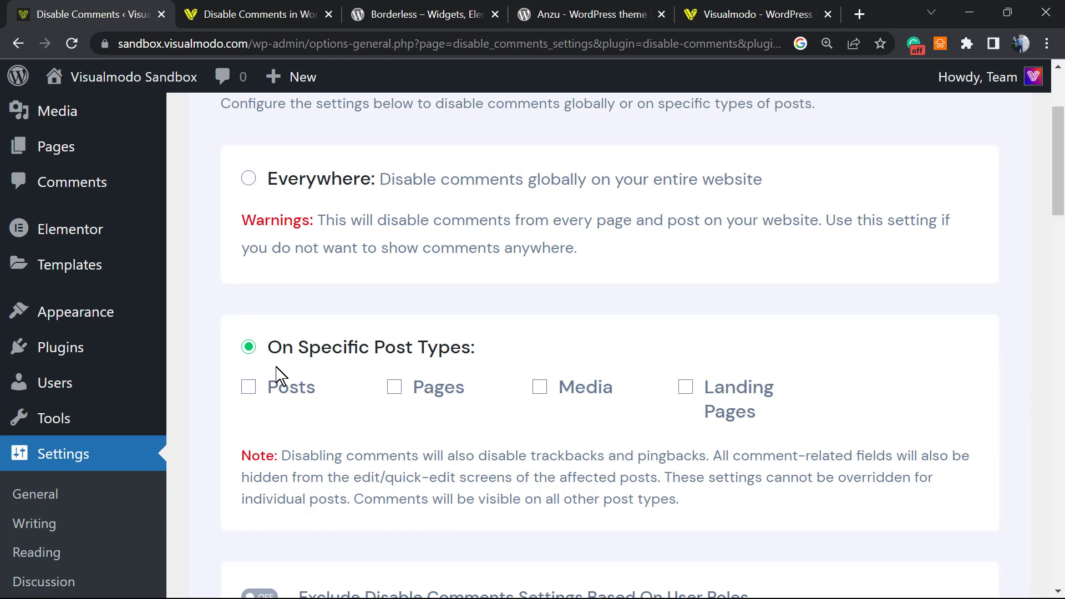
pyautogui.click(282, 402)
pyautogui.click(428, 398)
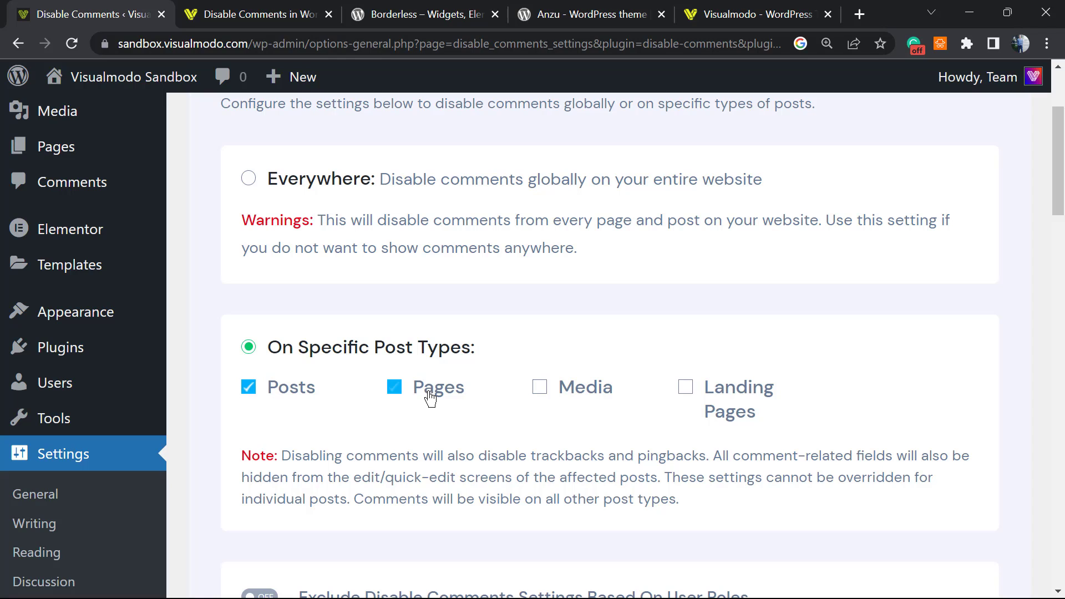
pyautogui.click(547, 397)
# - Turn on the exclusion based on user roles to view its role selection, and turn it off again
pyautogui.scroll(-5, 316, 420)
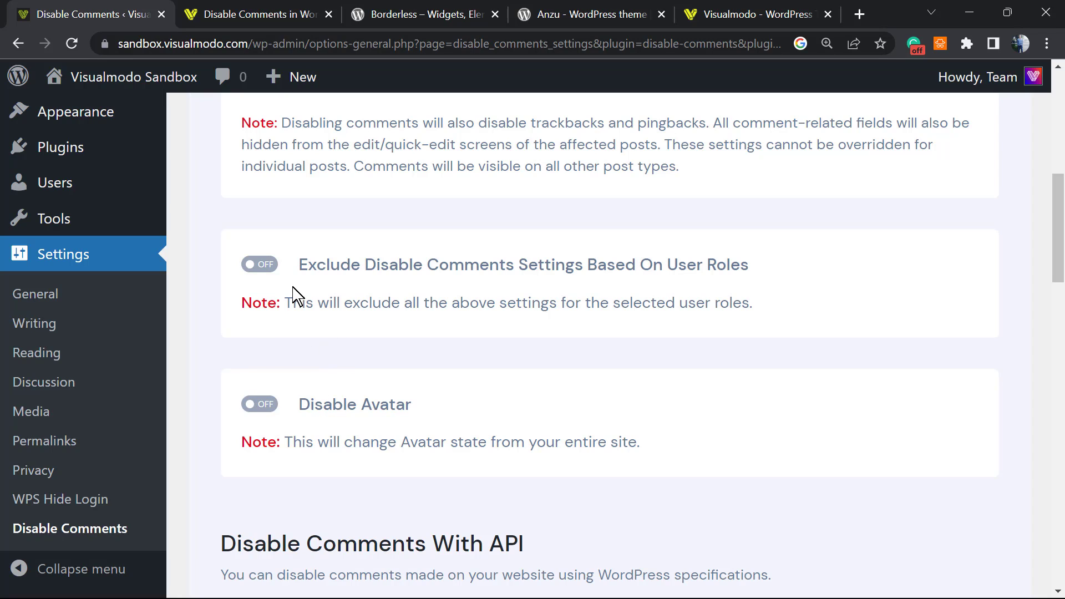
pyautogui.click(260, 265)
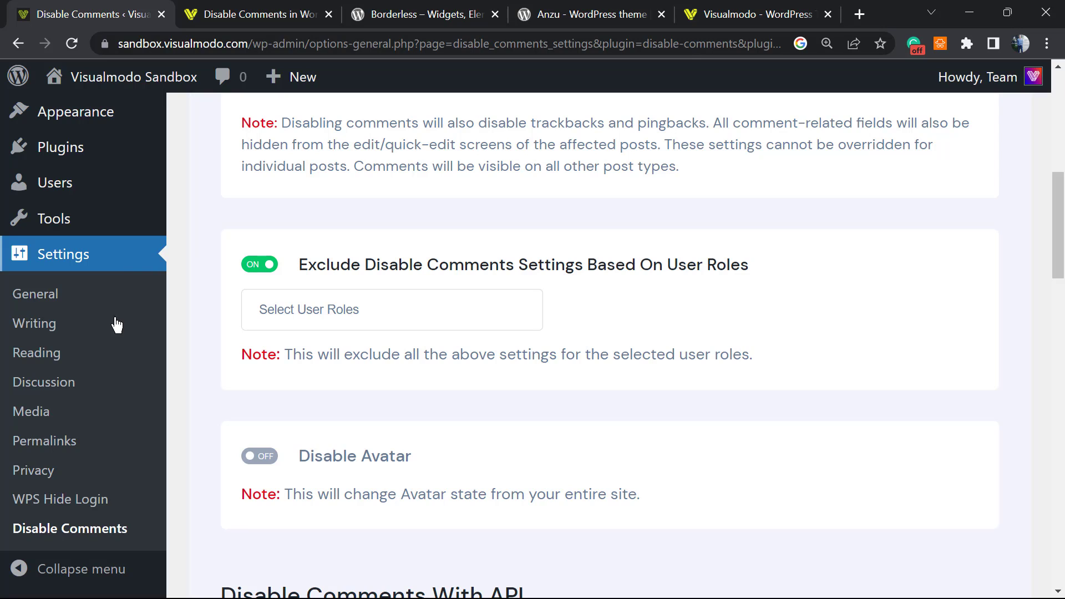
pyautogui.click(275, 266)
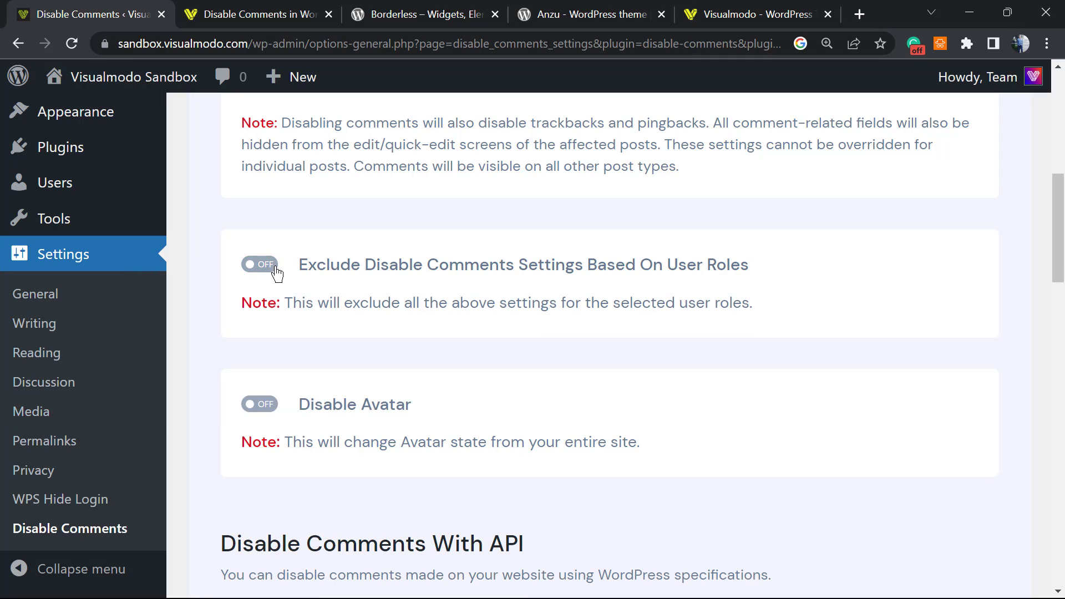
# - Review the Disable Avatar option, the XML-RPC and REST API comment options, and the post type selection
pyautogui.scroll(-4, 280, 347)
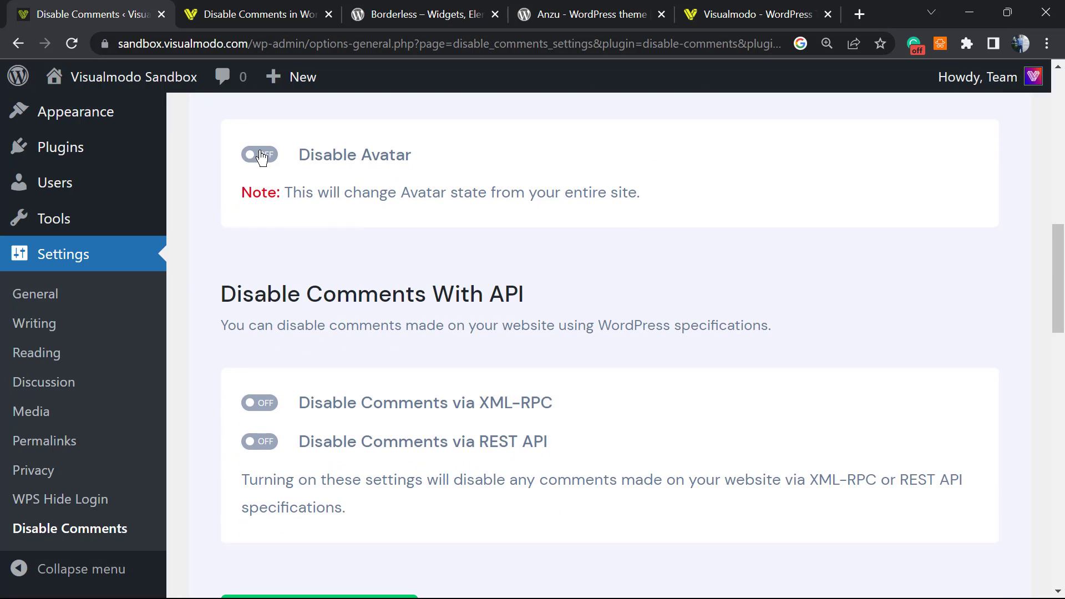
pyautogui.scroll(-1, 272, 320)
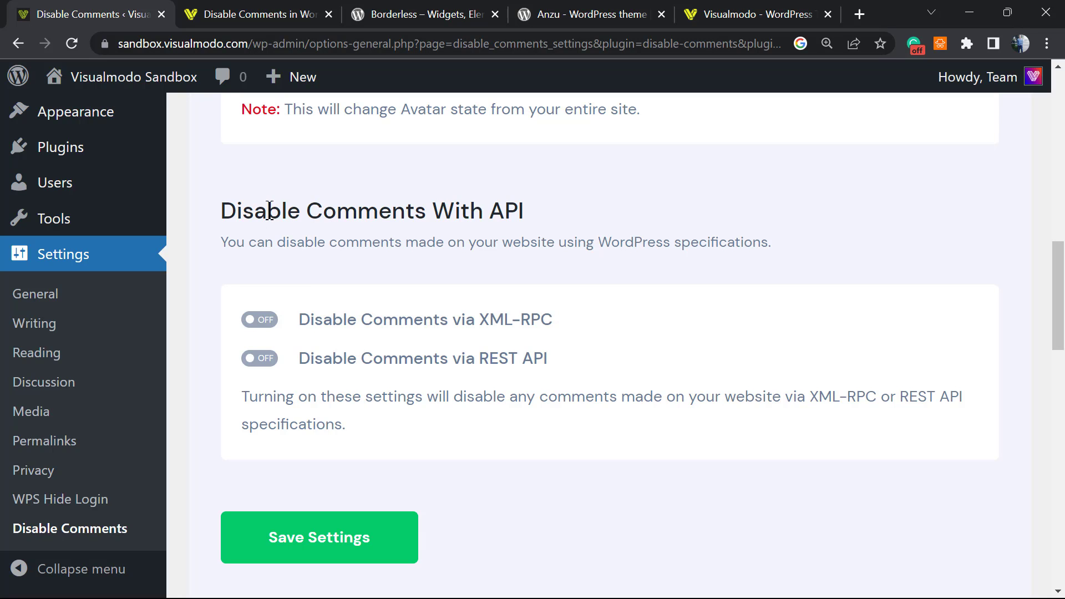
pyautogui.scroll(1, 358, 274)
pyautogui.scroll(8, 354, 283)
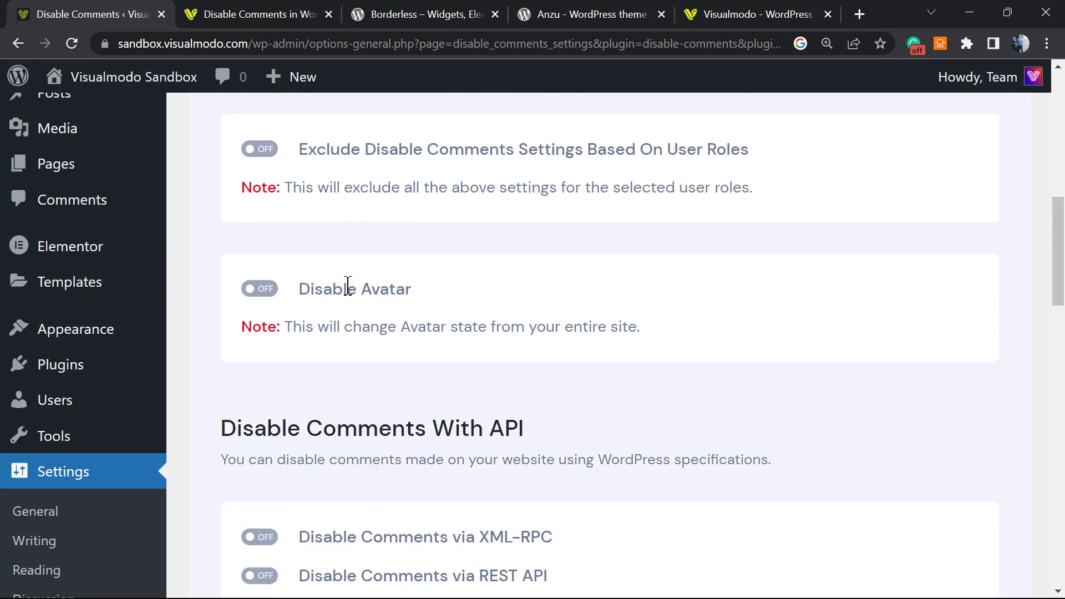
pyautogui.scroll(1, 344, 307)
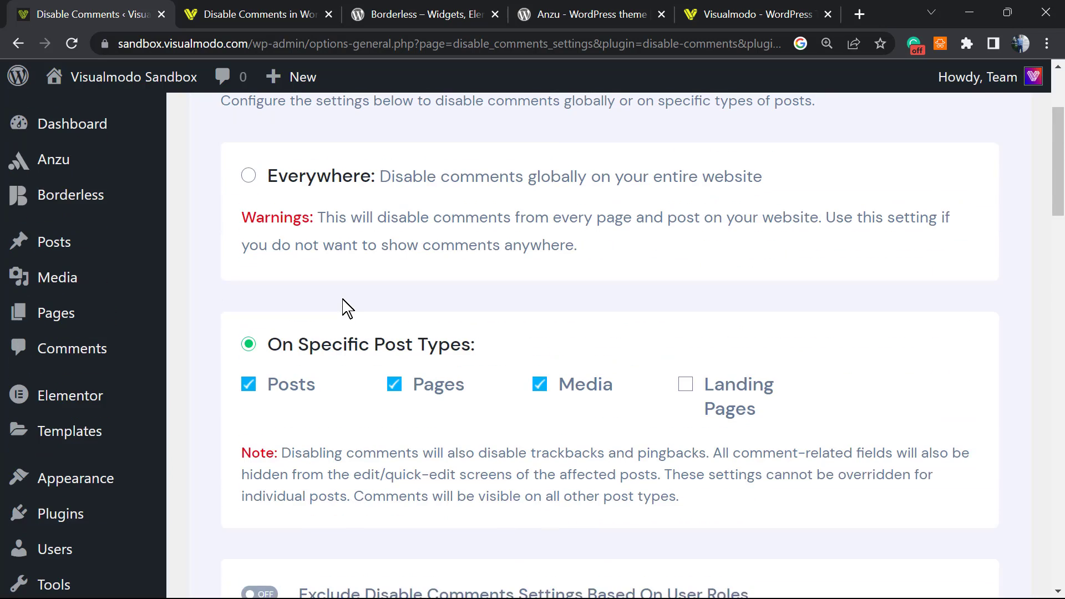
# - Review the remaining Disable Comments settings down to the plugin's tutorial list, then return to the start of the page
pyautogui.scroll(-14, 344, 307)
pyautogui.scroll(-11, 344, 306)
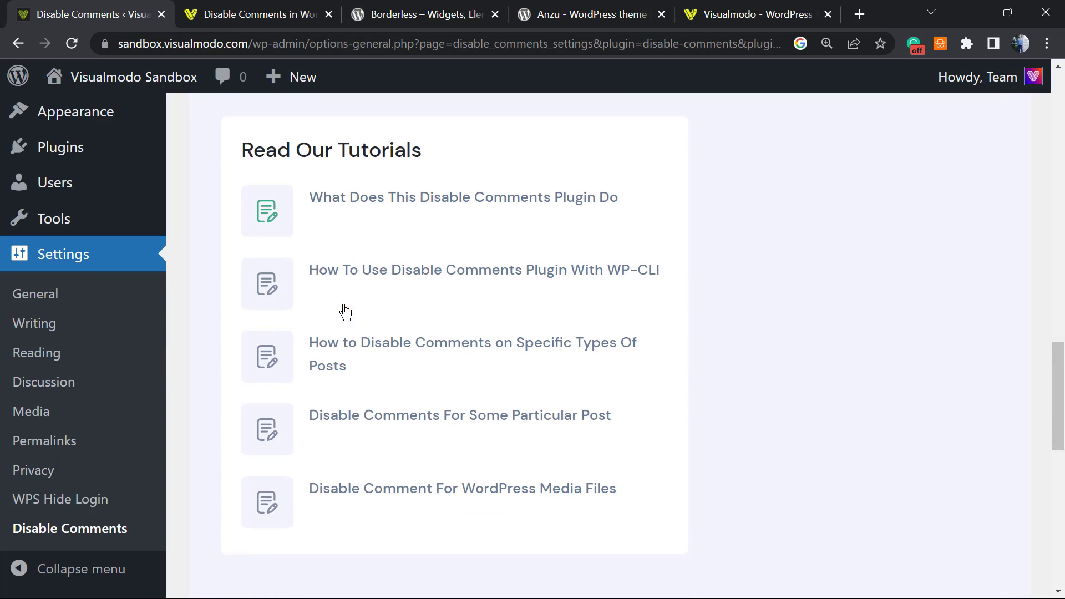
pyautogui.scroll(10, 349, 338)
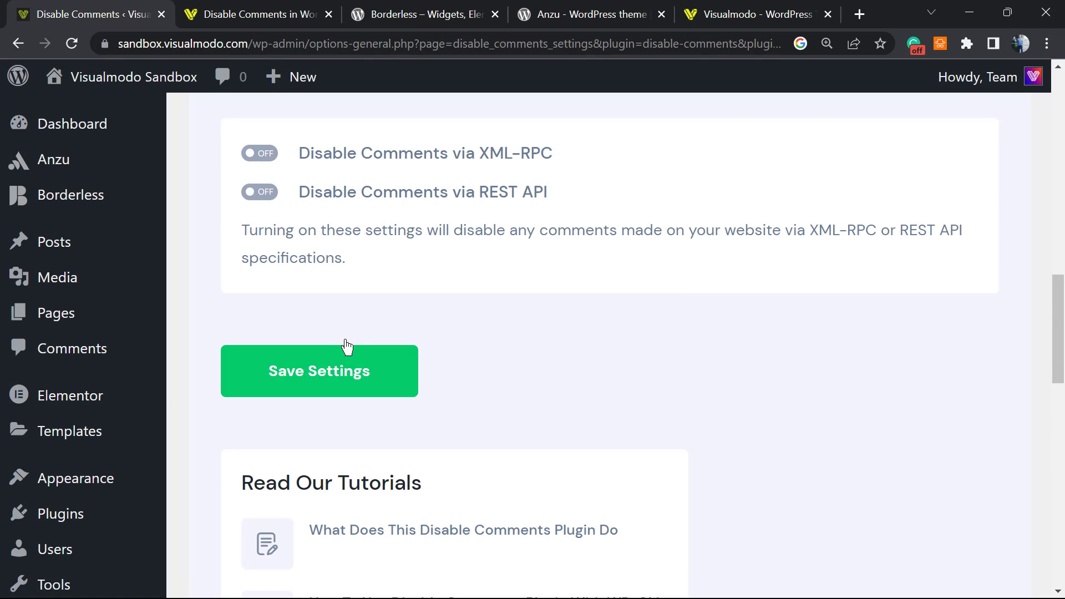
pyautogui.scroll(4, 348, 348)
pyautogui.scroll(4, 349, 349)
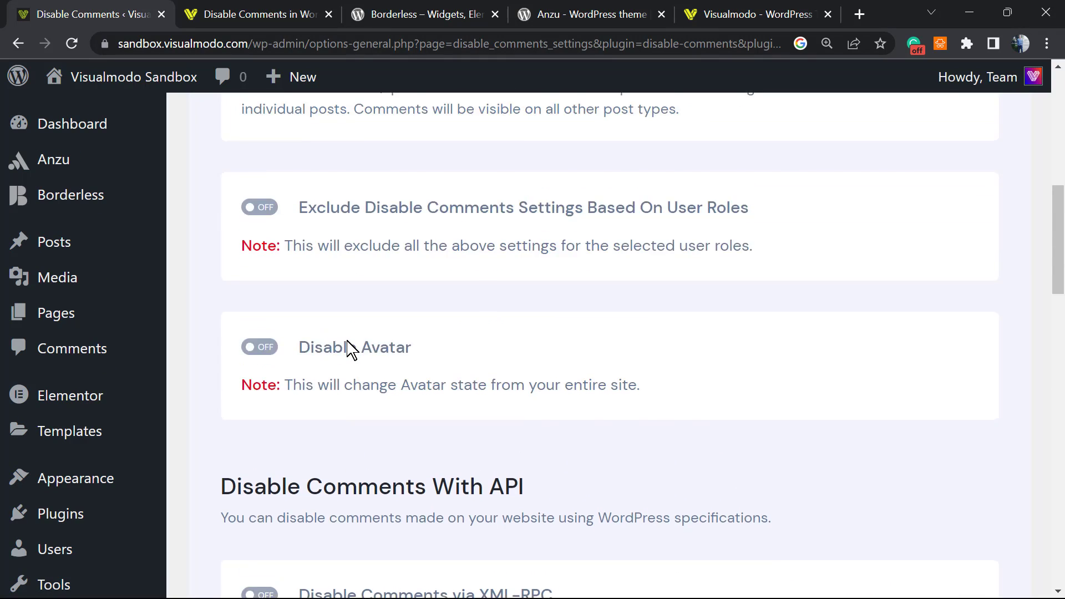
pyautogui.scroll(10, 377, 333)
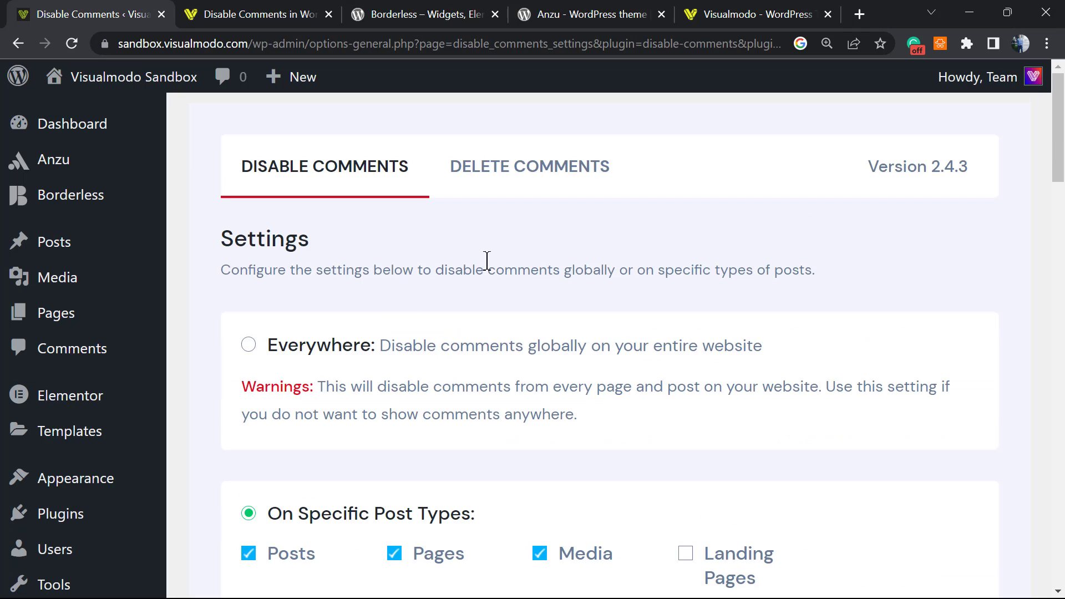
# - Open the Delete Comments settings and review the Everywhere and On Certain Post Types deletion options
pyautogui.click(495, 185)
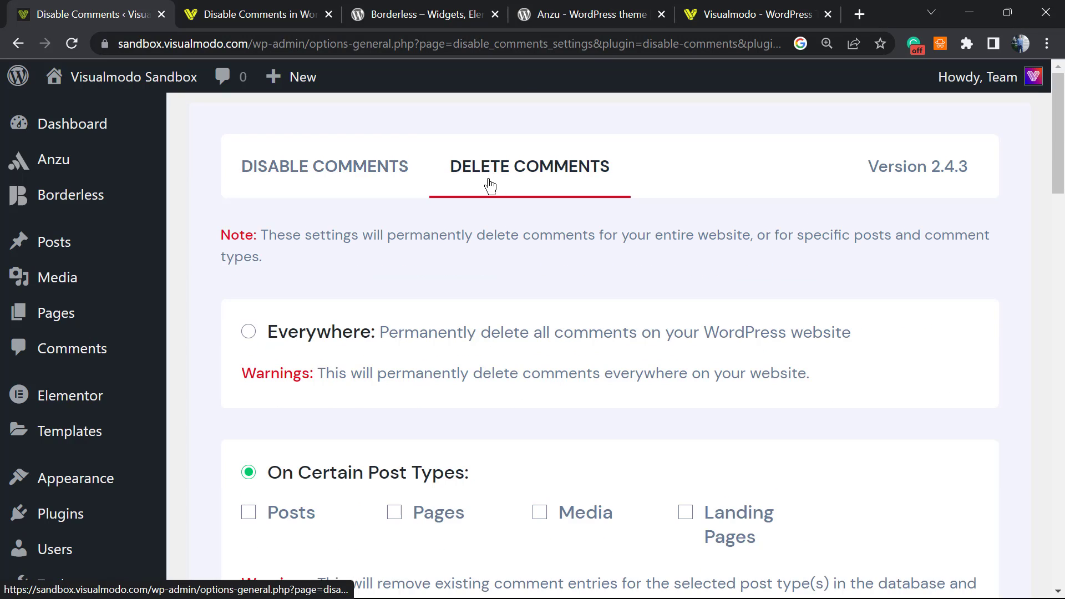
pyautogui.scroll(-3, 438, 272)
pyautogui.scroll(3, 321, 293)
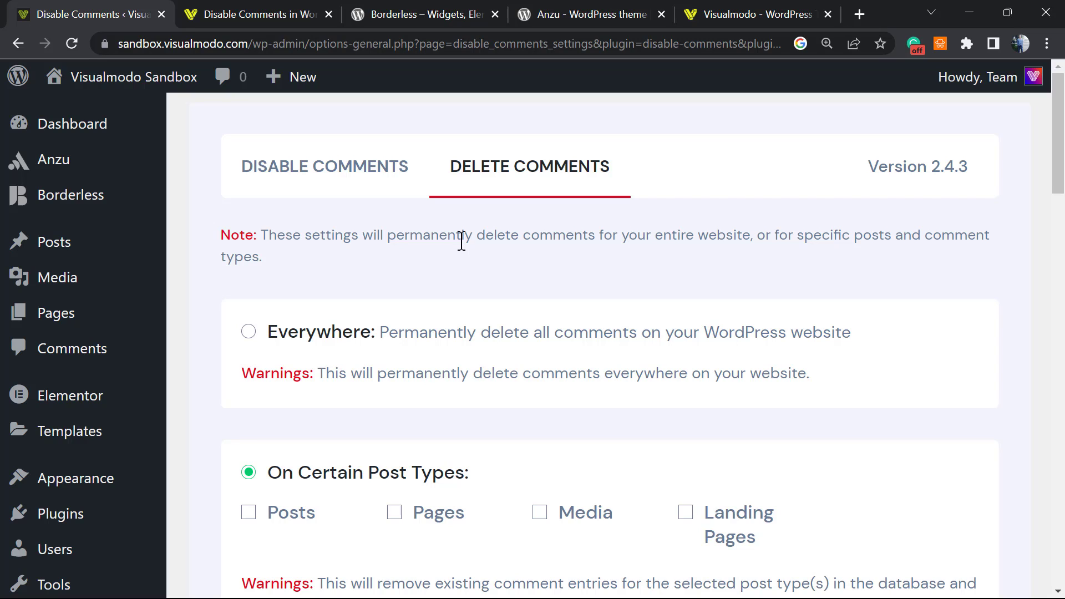
pyautogui.scroll(-3, 461, 242)
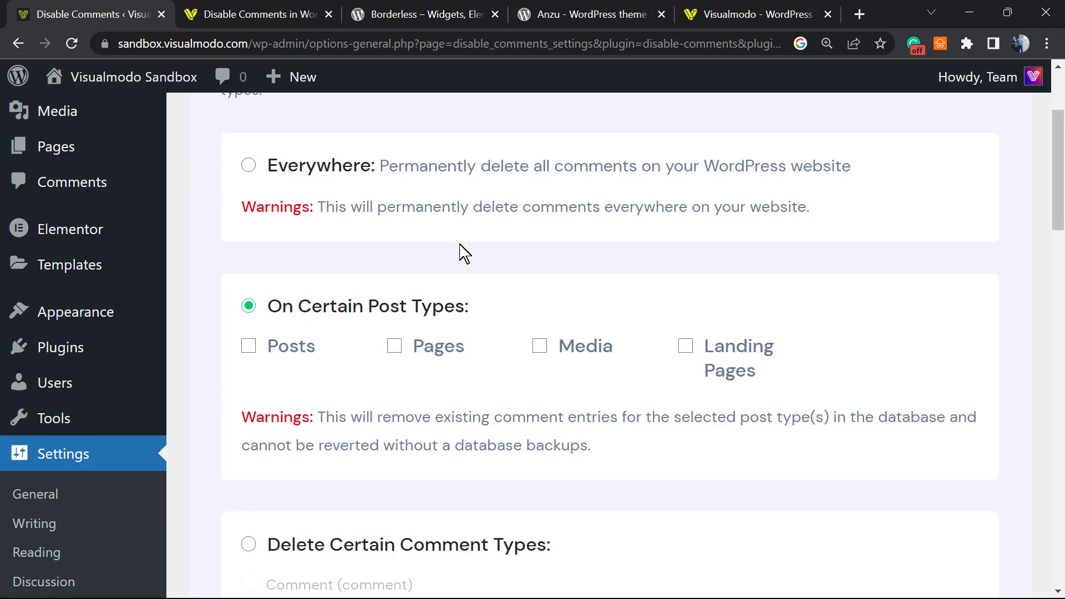
pyautogui.scroll(3, 463, 251)
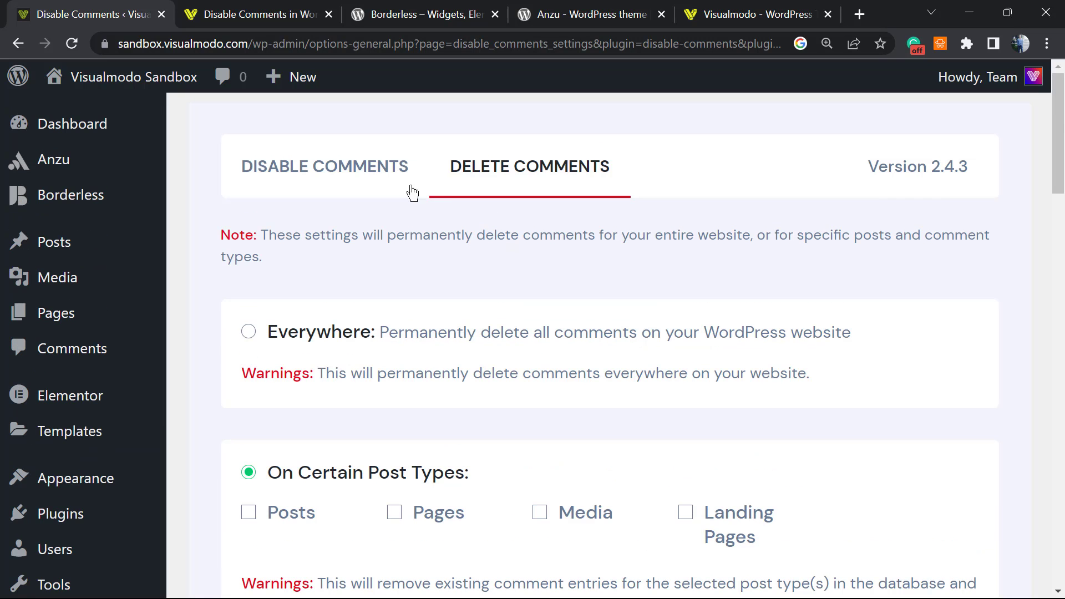
# - Return to the Disable Comments settings and check the XML-RPC and REST API options and where the settings are saved
pyautogui.click(348, 164)
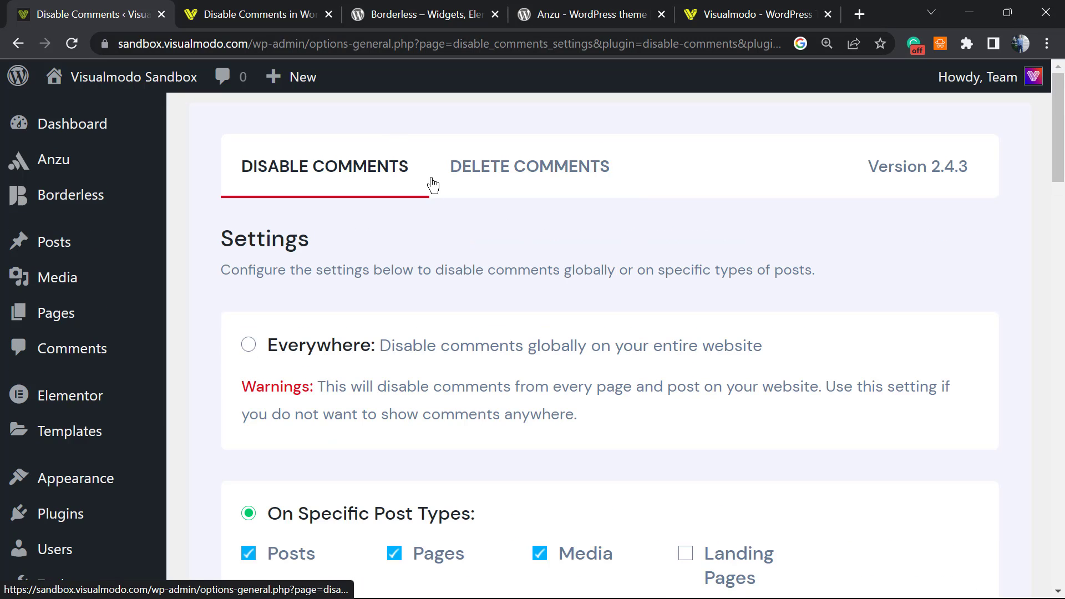
pyautogui.scroll(-5, 488, 236)
pyautogui.scroll(-10, 504, 235)
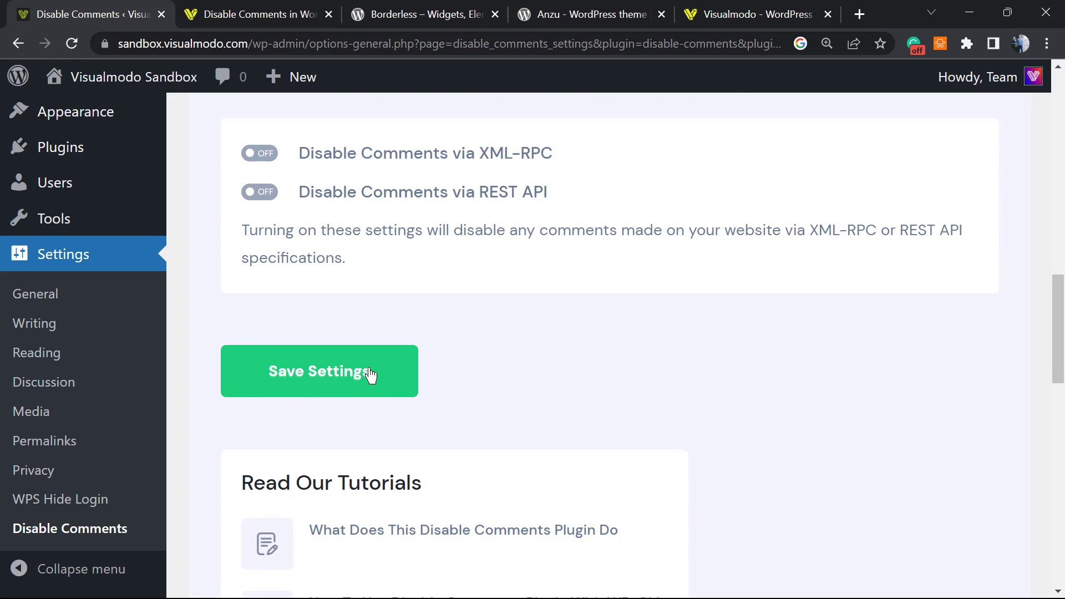
pyautogui.scroll(3, 338, 369)
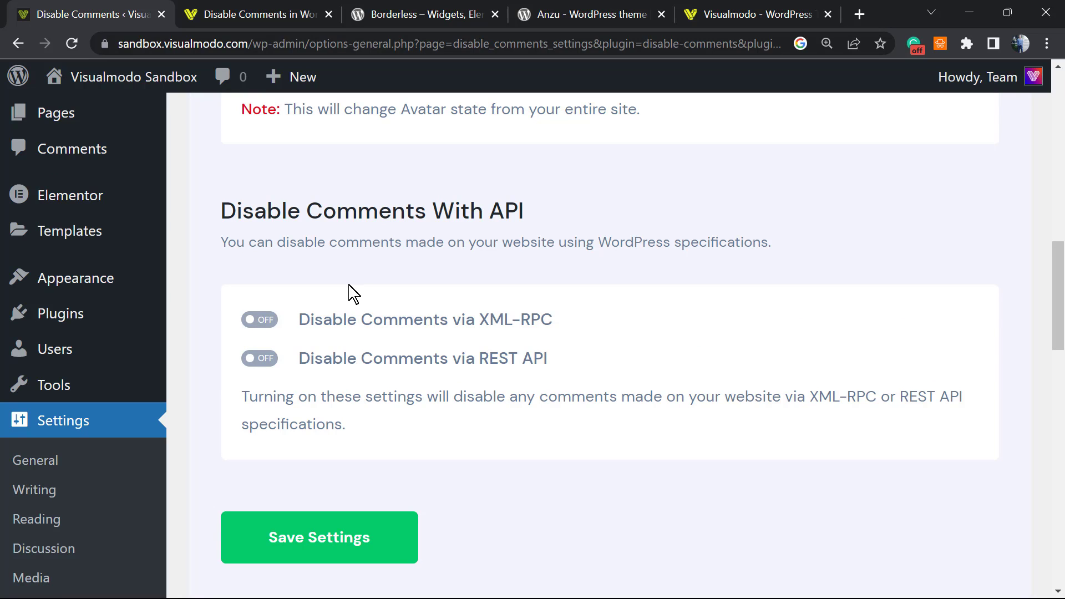
# - Switch to the Visualmodo article "Disable Comments in WordPress Easily" and skim its title and instructions
pyautogui.click(263, 5)
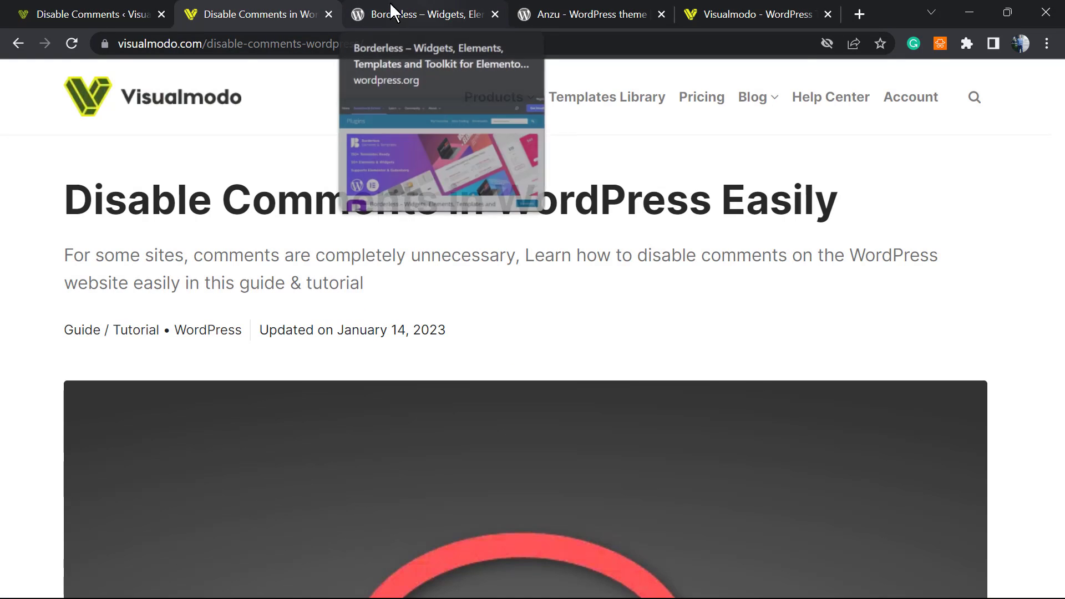
pyautogui.tripleClick(171, 196)
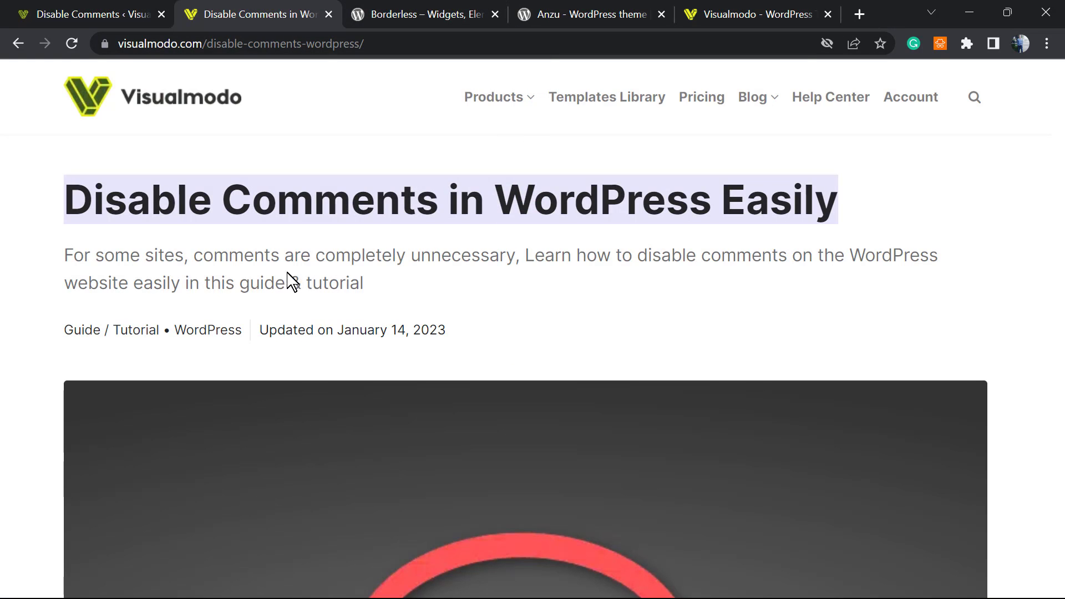
pyautogui.scroll(-4, 286, 283)
pyautogui.scroll(-6, 287, 283)
pyautogui.scroll(-5, 289, 289)
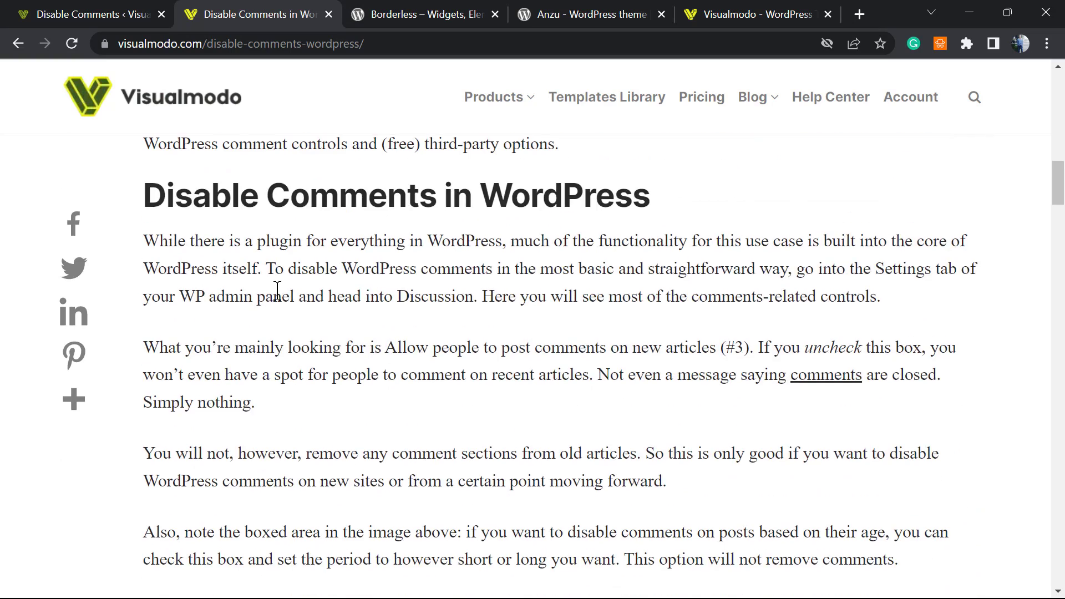
pyautogui.scroll(7, 279, 295)
pyautogui.scroll(5, 277, 292)
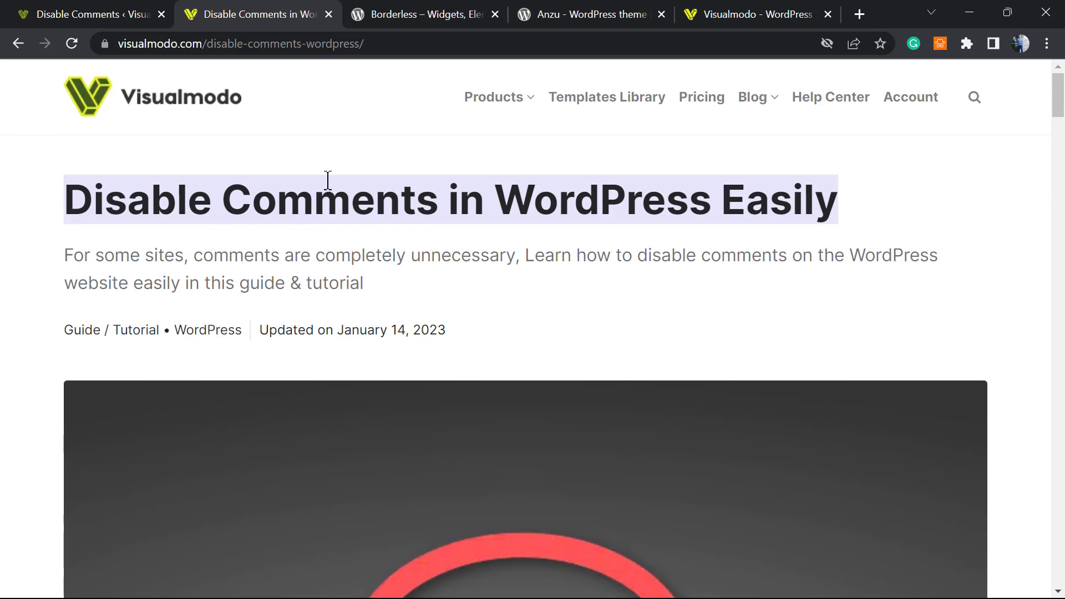
# - View the Borderless plugin page on wordpress.org, highlighting the plugin's name, and bring up the Anzu theme page
pyautogui.click(463, 6)
pyautogui.scroll(-3, 345, 262)
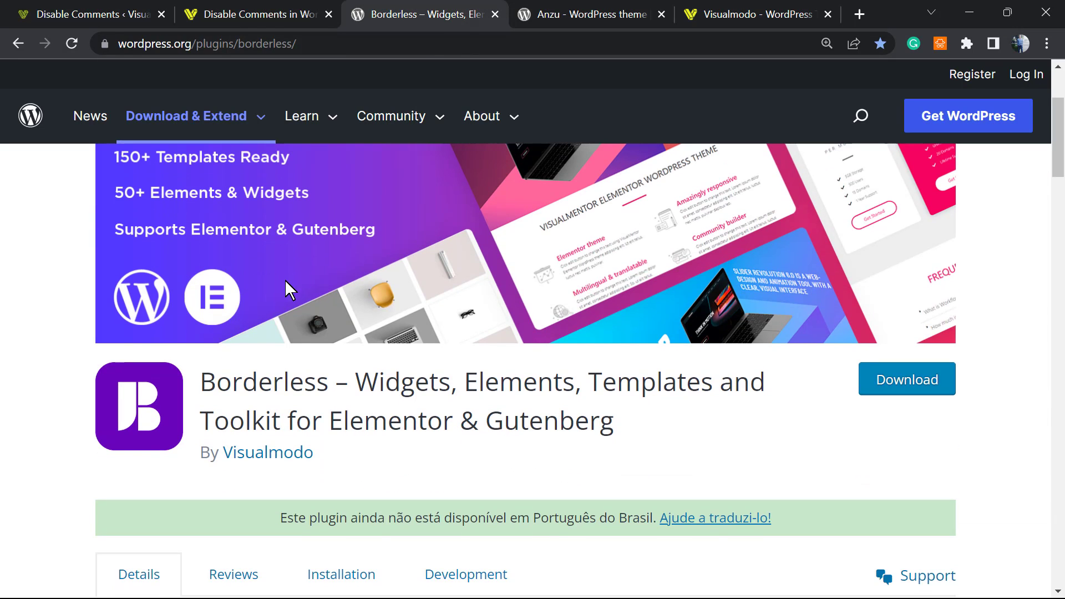
pyautogui.doubleClick(255, 368)
pyautogui.scroll(3, 277, 381)
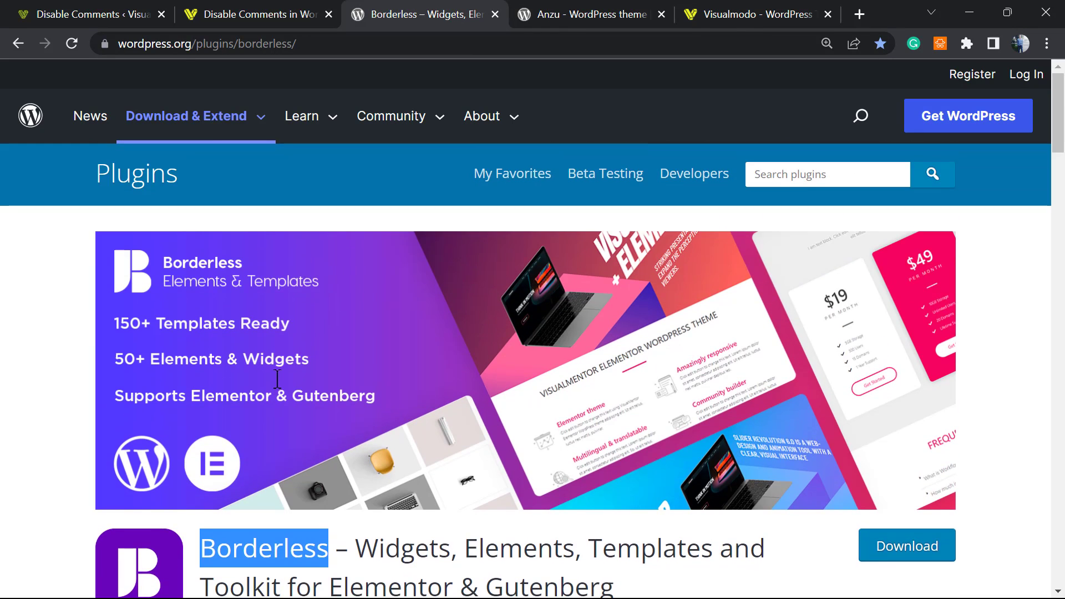
pyautogui.scroll(-3, 277, 382)
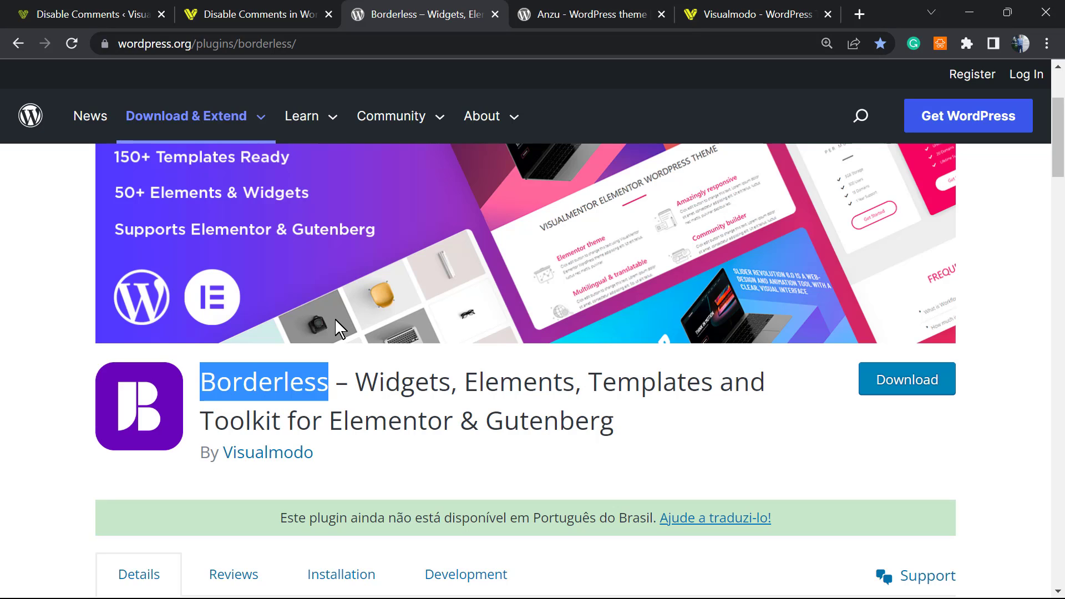
pyautogui.doubleClick(260, 384)
pyautogui.click(577, 14)
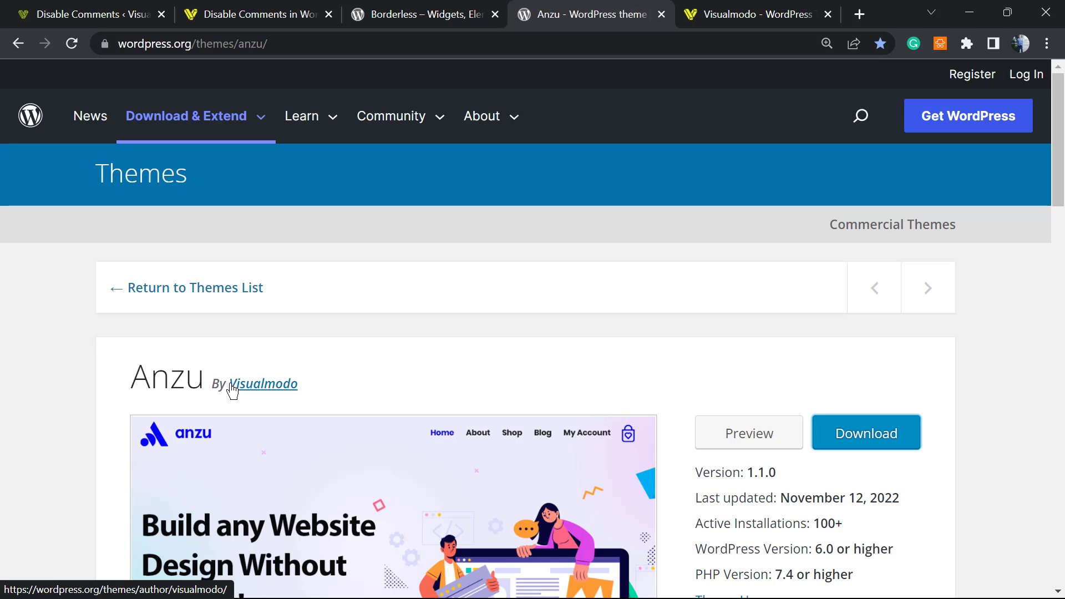
# - Look over the Visualmodo home page and open its Templates Library
pyautogui.click(805, 10)
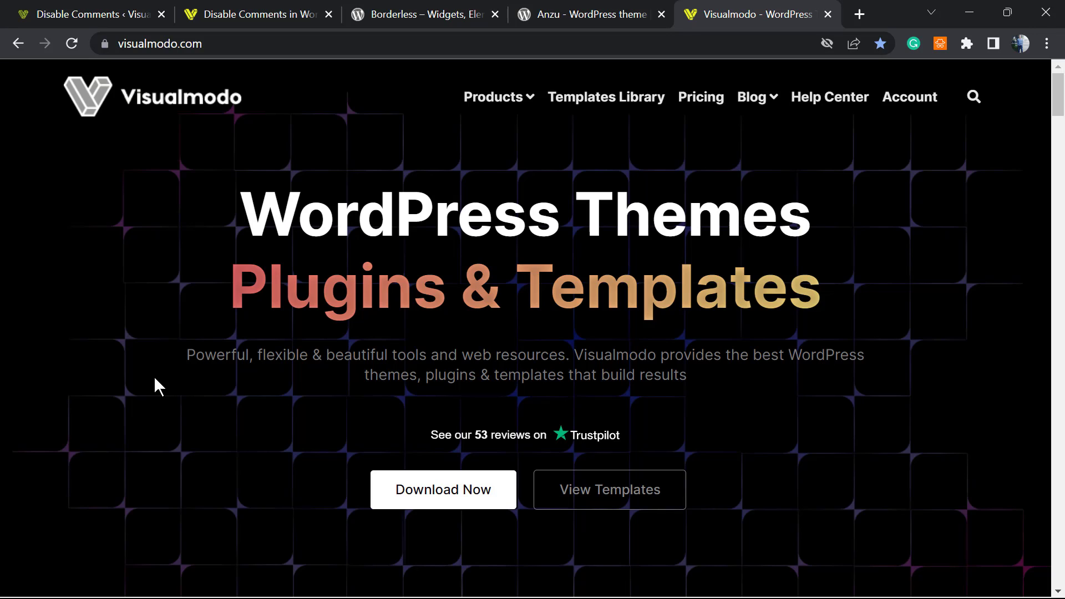
pyautogui.scroll(-3, 176, 382)
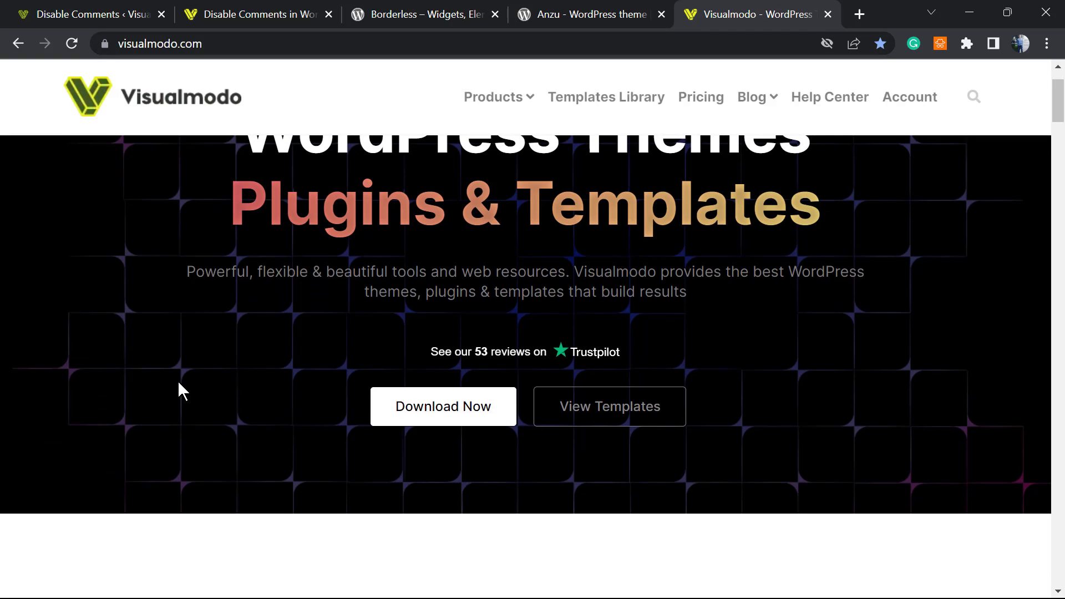
pyautogui.scroll(3, 179, 381)
pyautogui.click(603, 100)
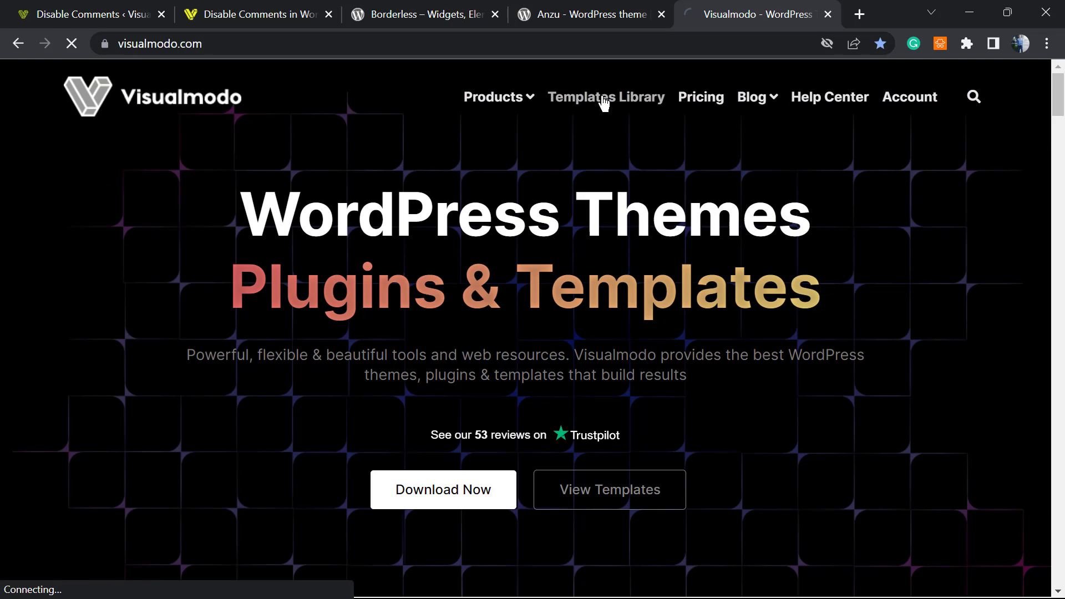